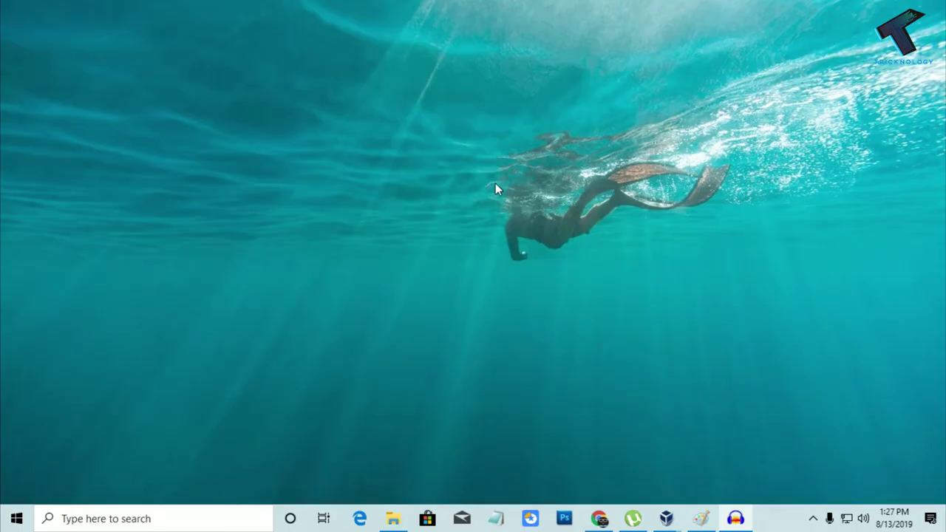
- Restore the Paint network diagram and draw a blue rectangle around the ADMIN group
left_click(701, 515)
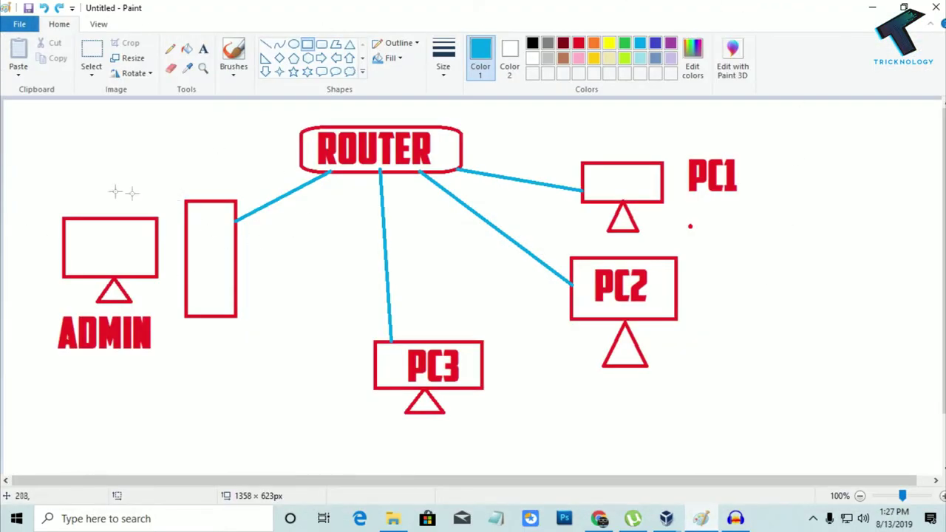
left_click_drag(35, 167, 252, 381)
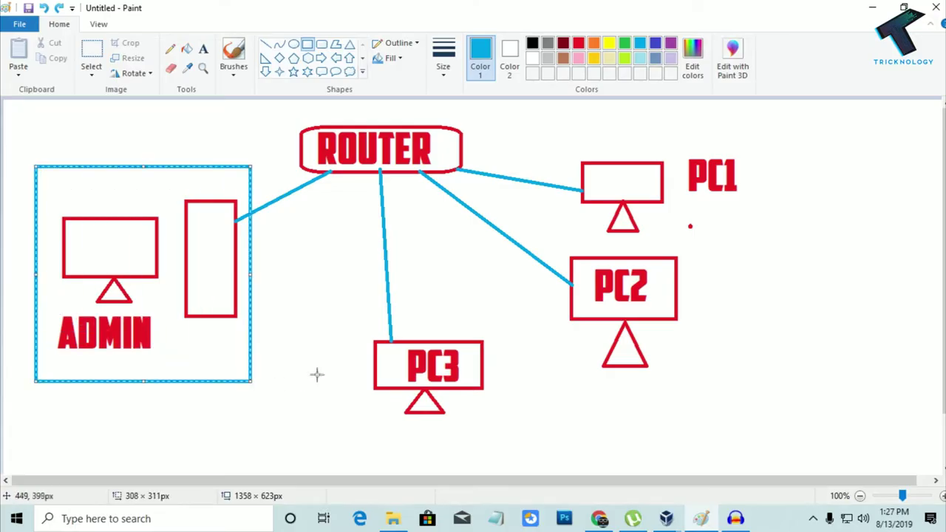
left_click(254, 380)
- Draw blue rectangles around PC1 with PC2, PC3 and the ROUTER, then minimize Paint
left_click_drag(563, 112, 764, 407)
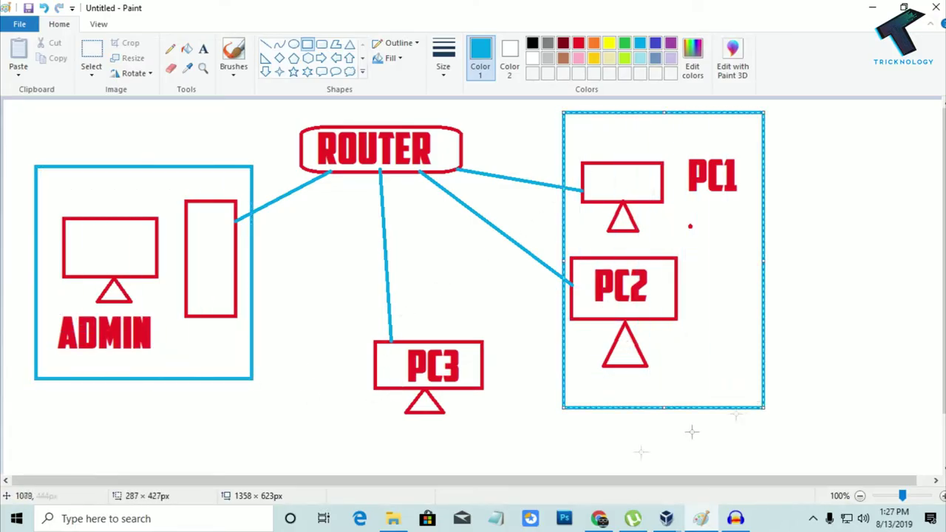
left_click_drag(352, 293, 509, 426)
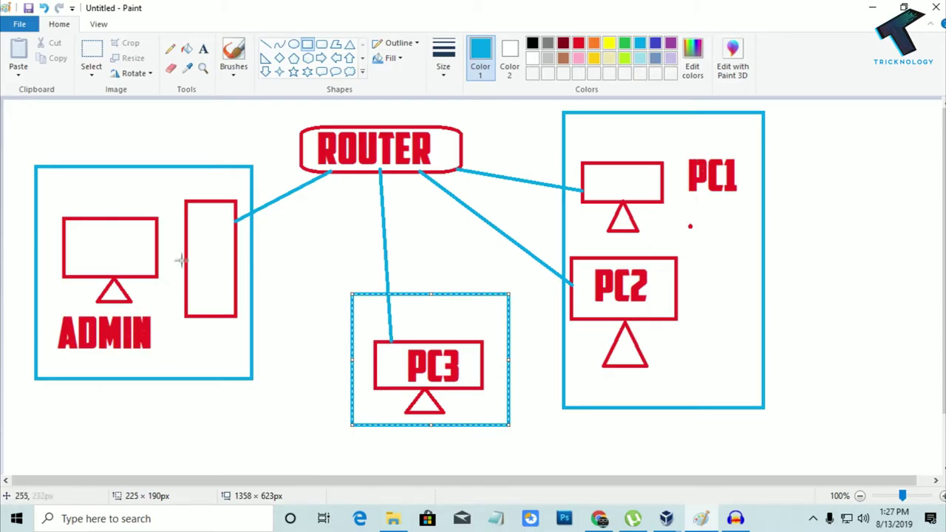
left_click(555, 200)
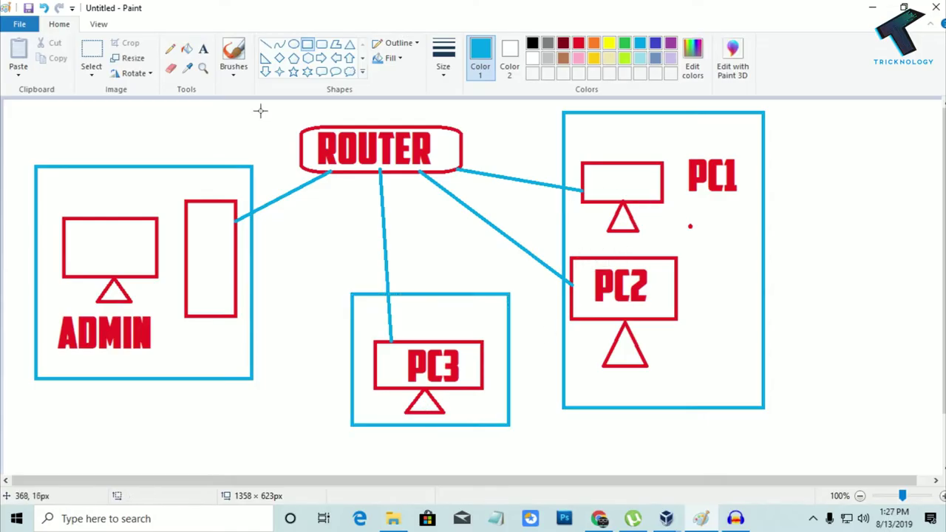
left_click_drag(273, 108, 518, 184)
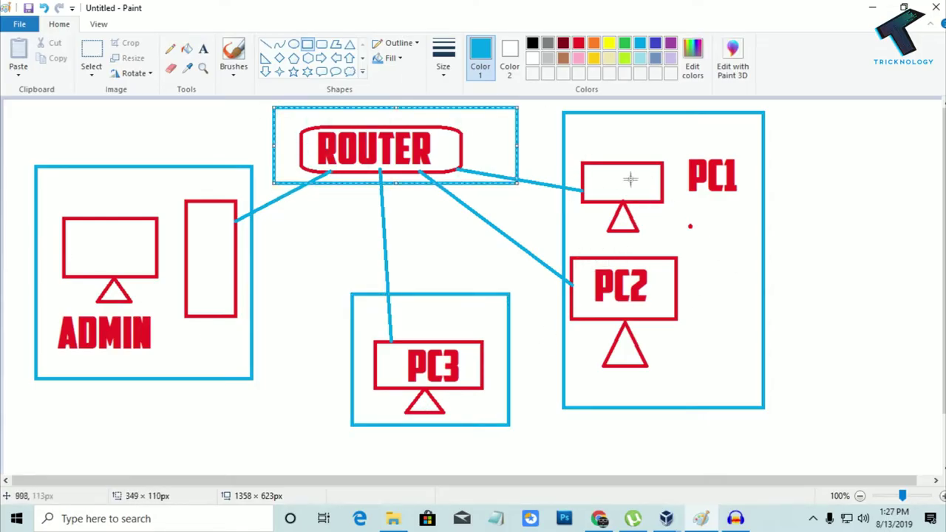
left_click(844, 235)
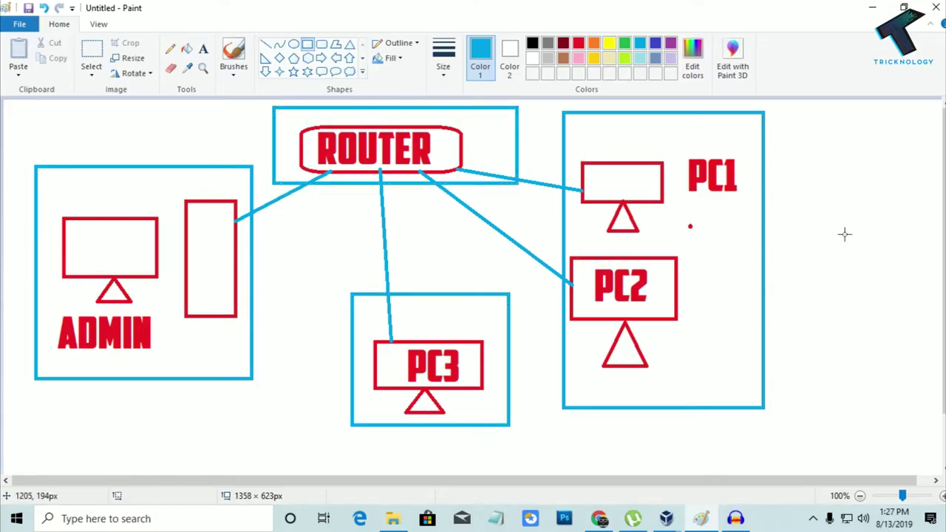
left_click(872, 8)
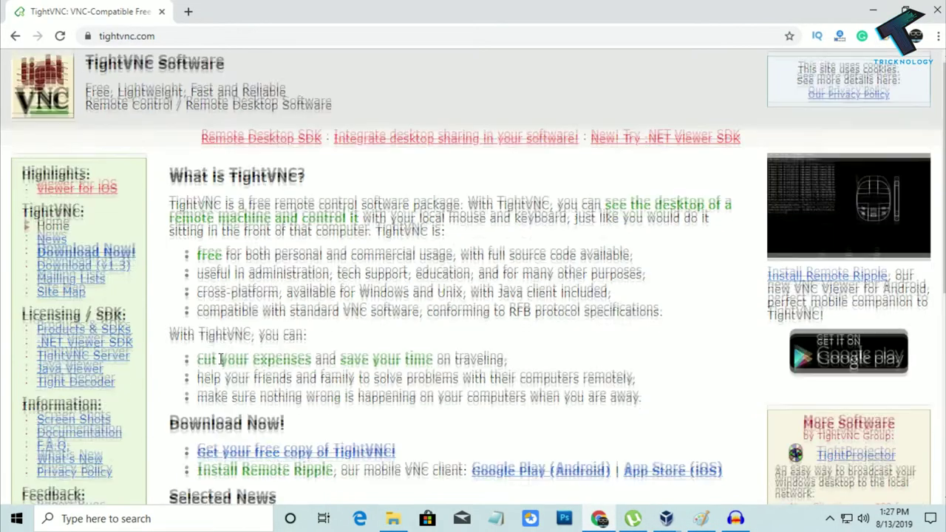
- Scroll the tightvnc.com homepage and reveal its full site address
scroll(236, 137, "down", 3)
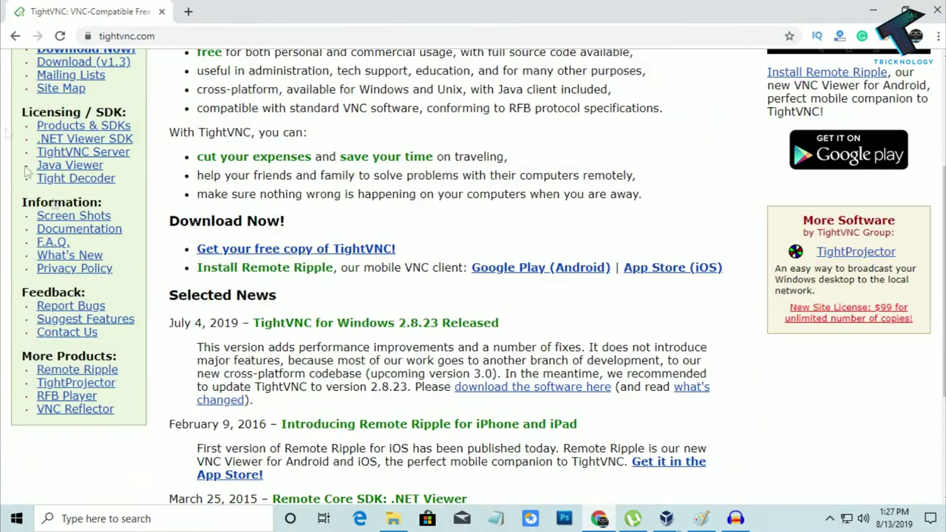
scroll(236, 136, "up", 1)
left_click(101, 37)
left_click(246, 39)
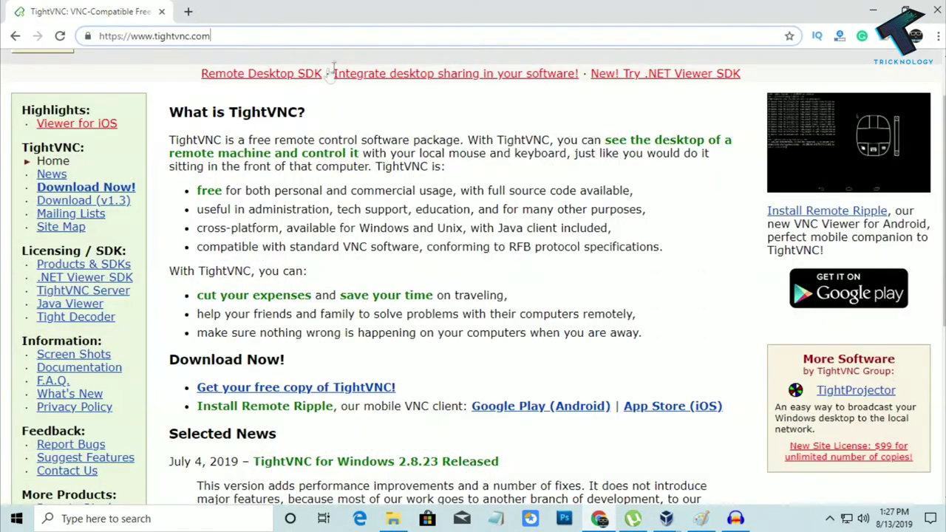
scroll(401, 103, "up", 1)
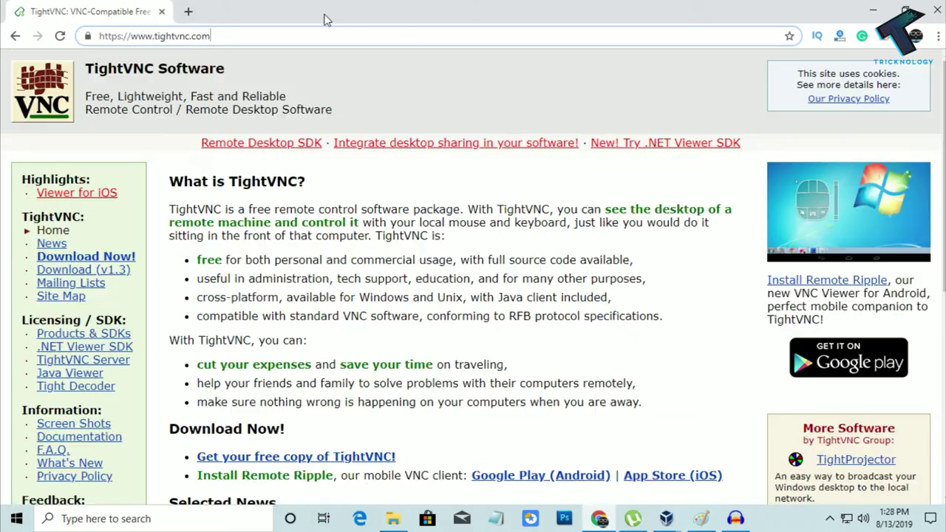
left_click_drag(323, 19, 292, 6)
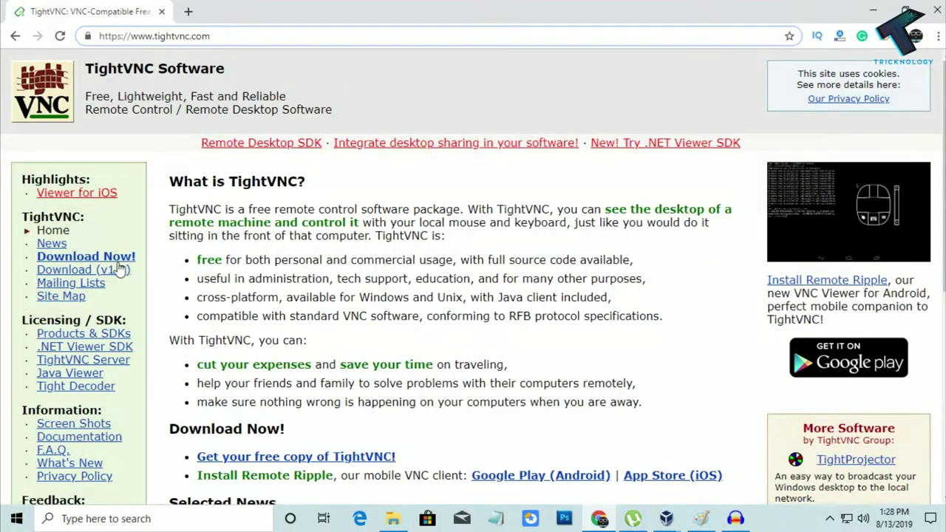
- Go to the TightVNC download page and highlight the 2.8.23 Windows installer lines
left_click(120, 259)
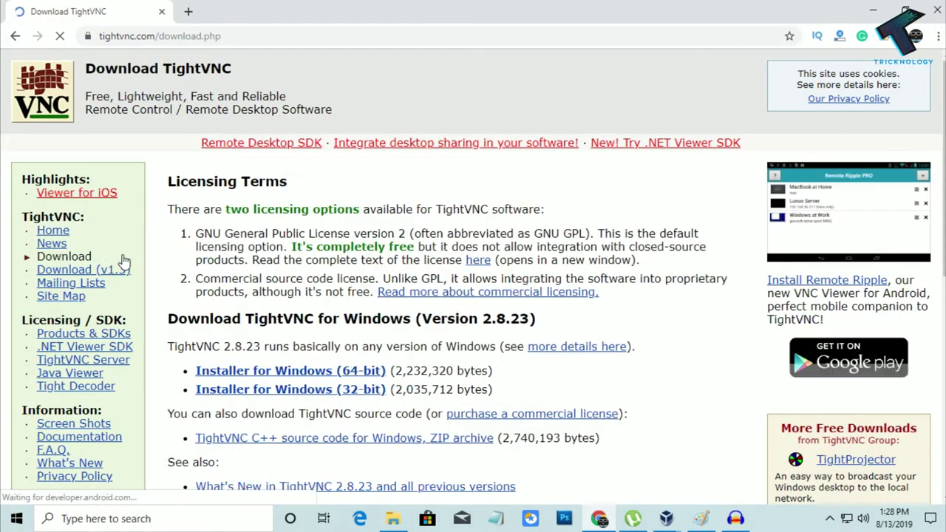
scroll(375, 307, "down", 1)
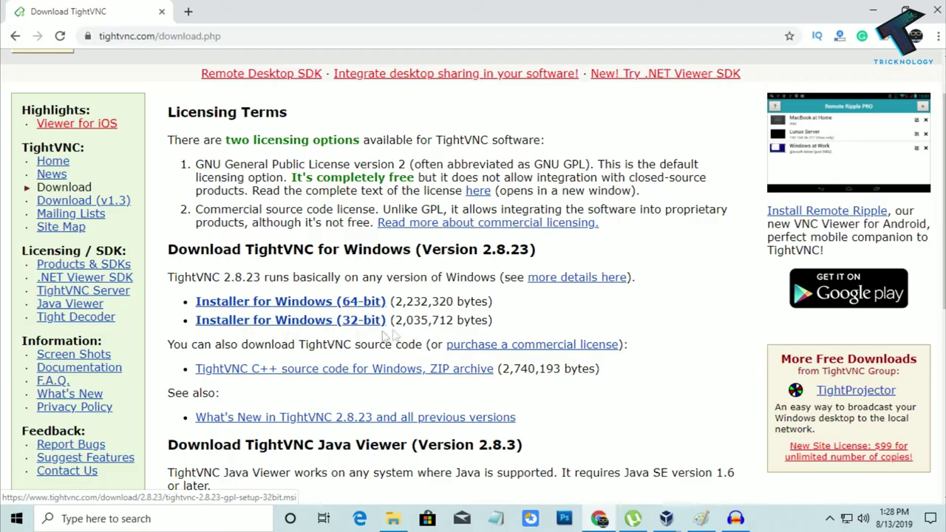
left_click_drag(389, 320, 193, 302)
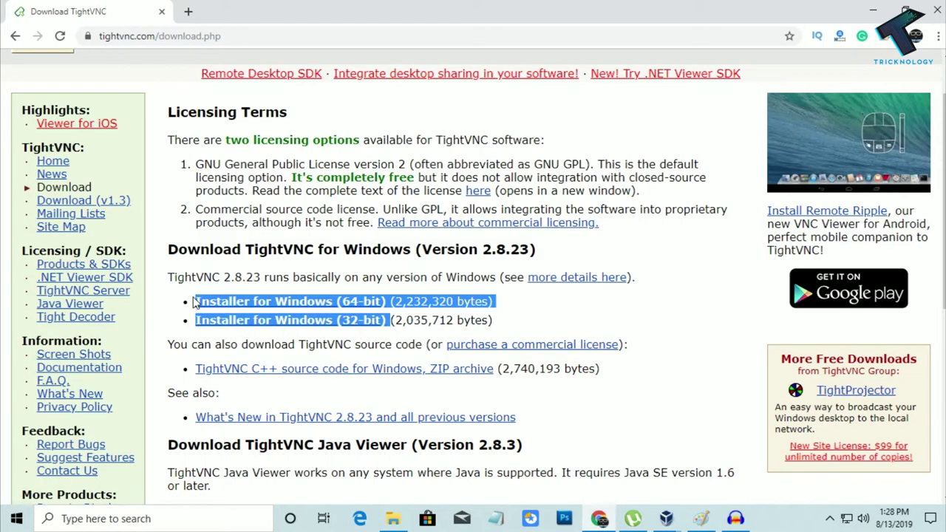
left_click(484, 362)
left_click(393, 518)
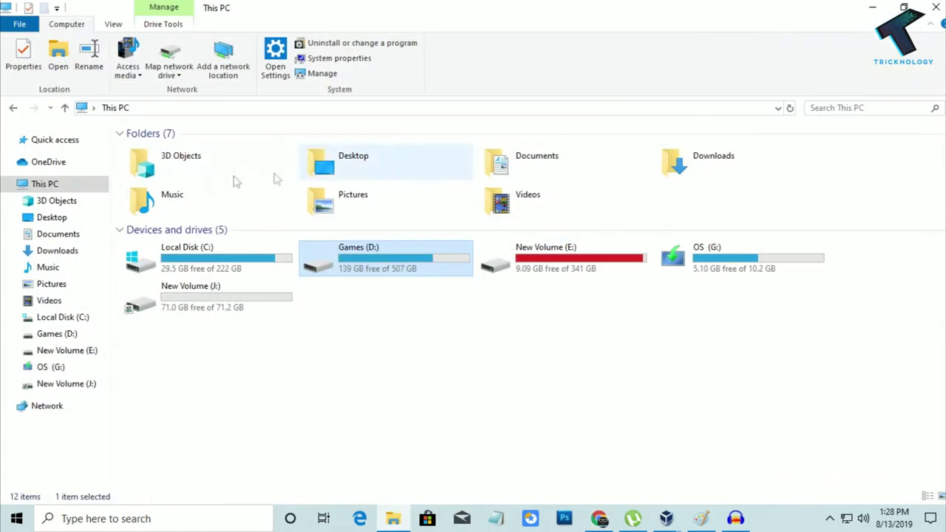
right_click(64, 191)
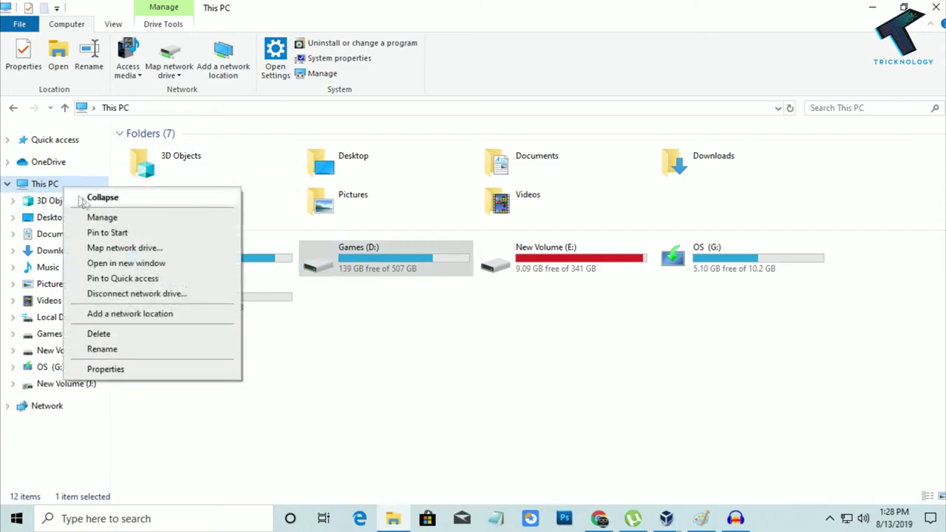
left_click(106, 369)
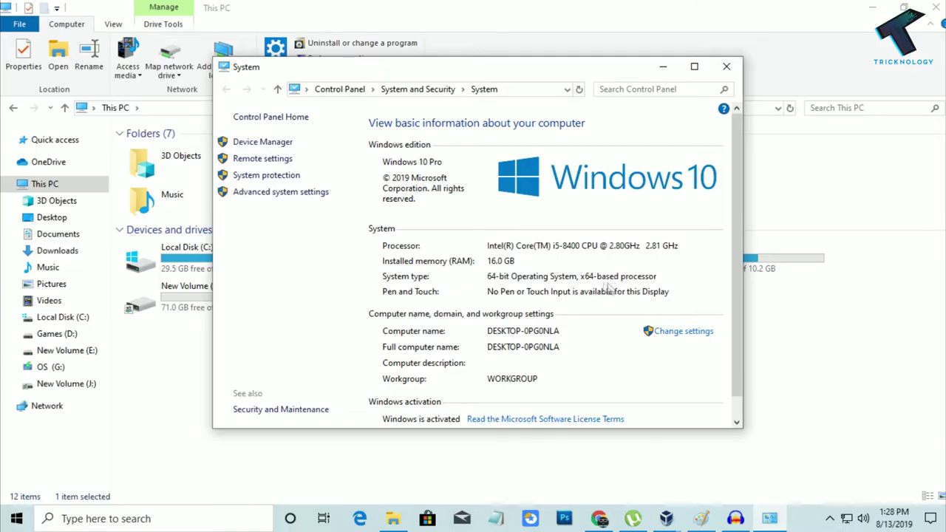
left_click(722, 68)
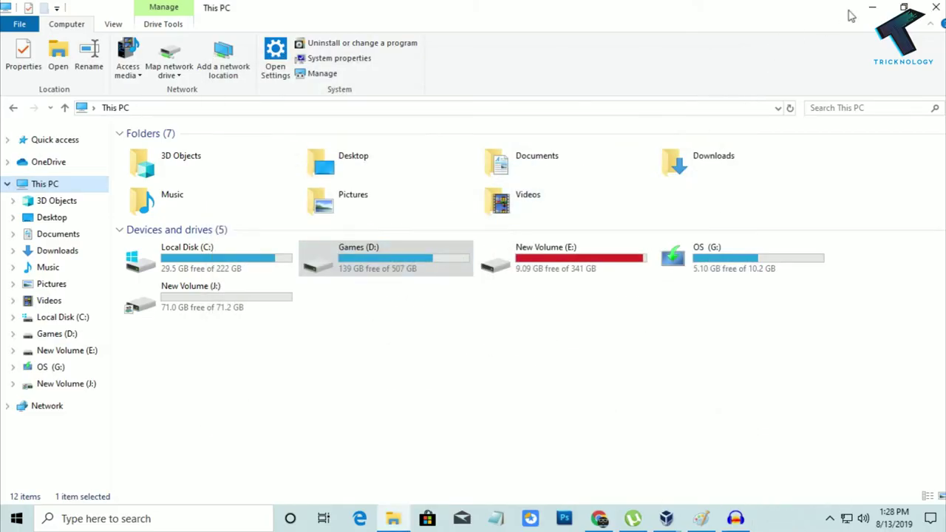
- Download the 64-bit TightVNC Windows installer and run the downloaded .msi
left_click(873, 9)
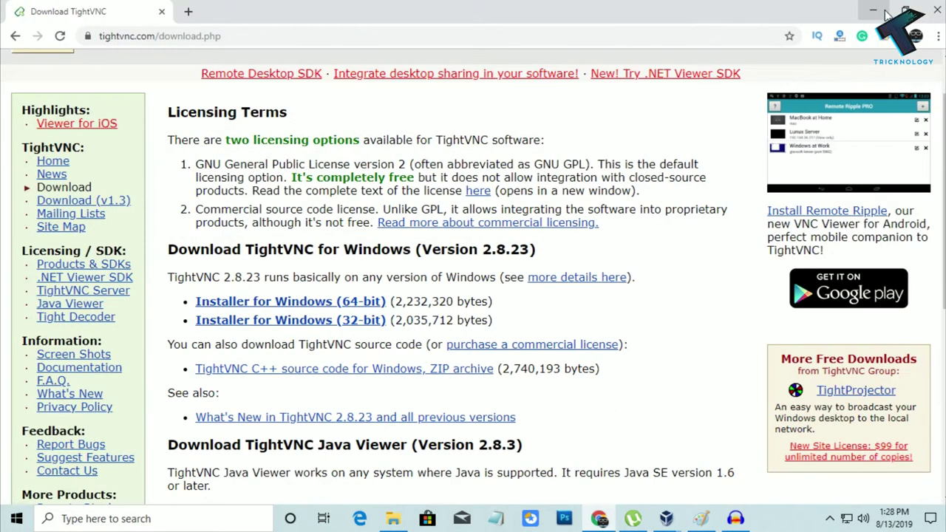
left_click(288, 309)
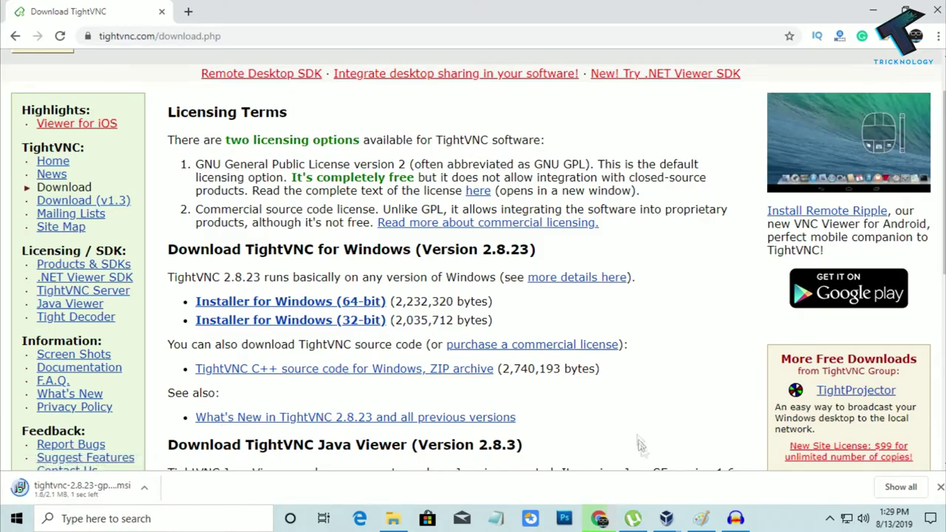
mouse_move(667, 518)
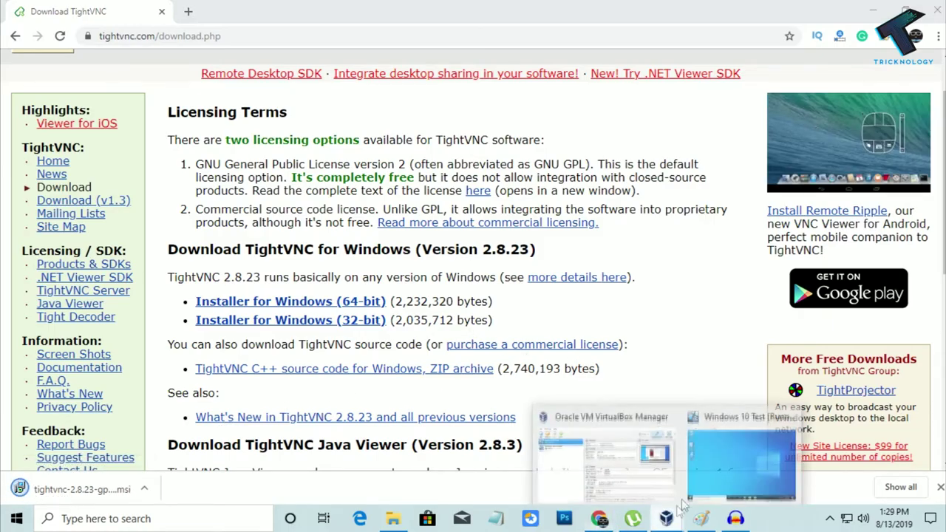
left_click(742, 449)
left_click_drag(404, 13, 490, 21)
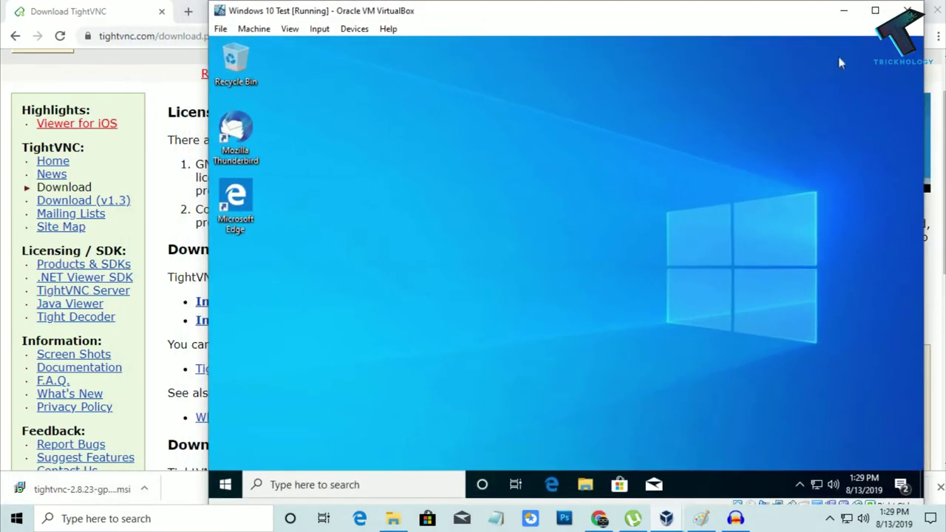
left_click(843, 10)
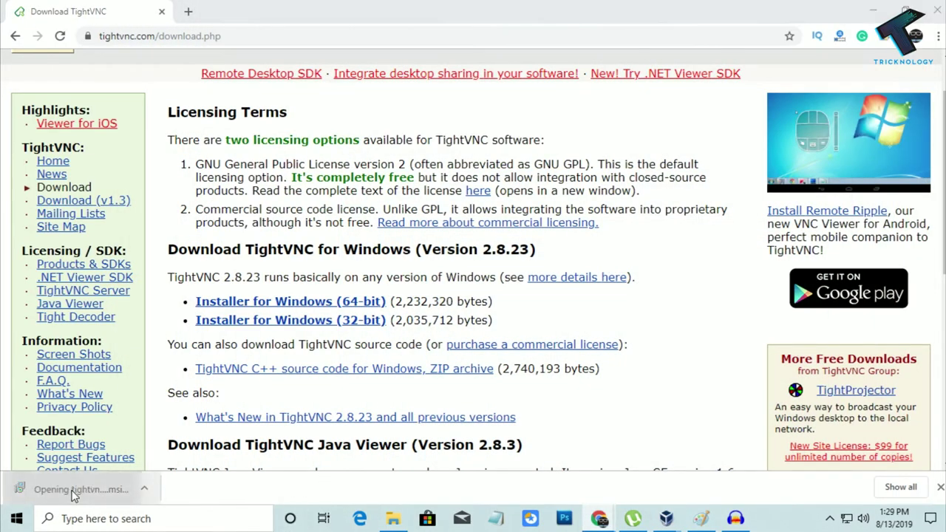
left_click(74, 490)
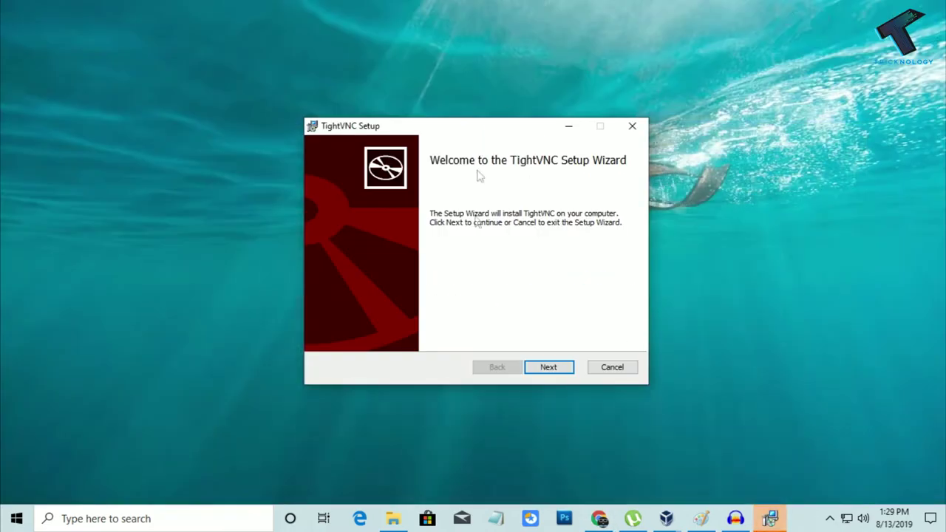
- Install TightVNC 2.8.23 with the license accepted and Typical setup, approving the UAC prompt
left_click(547, 369)
left_click(460, 336)
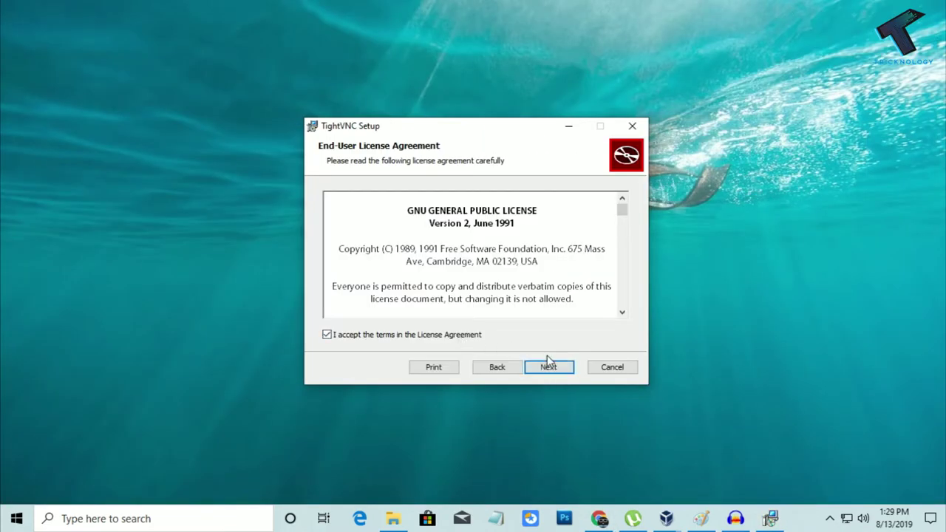
left_click(548, 365)
left_click(382, 202)
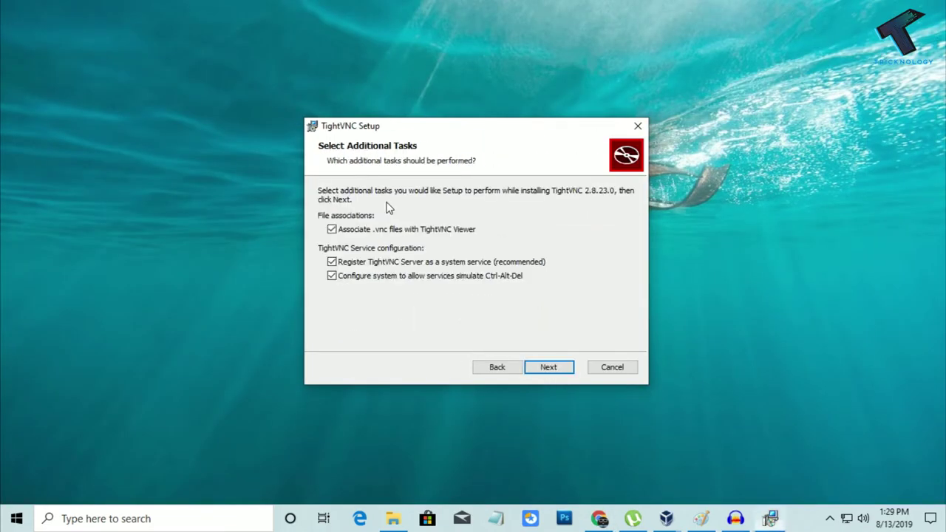
left_click(548, 367)
left_click(548, 369)
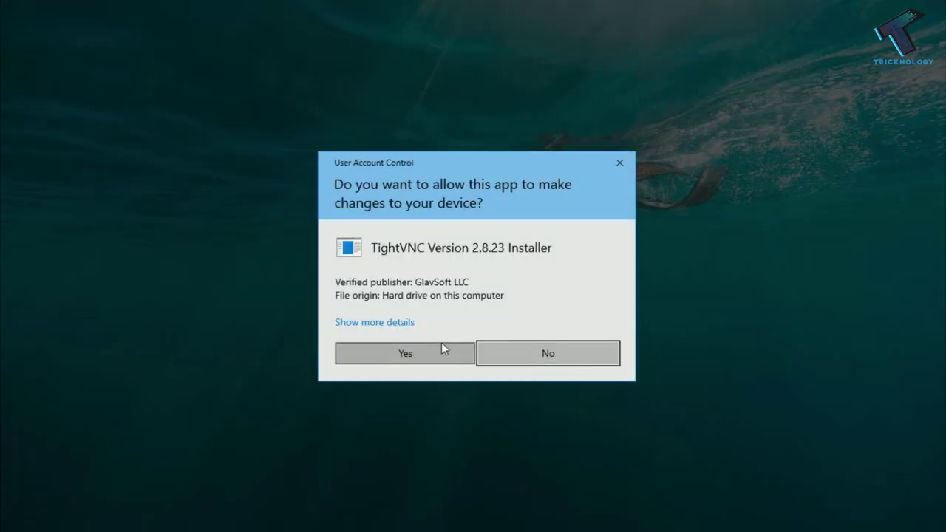
left_click(442, 350)
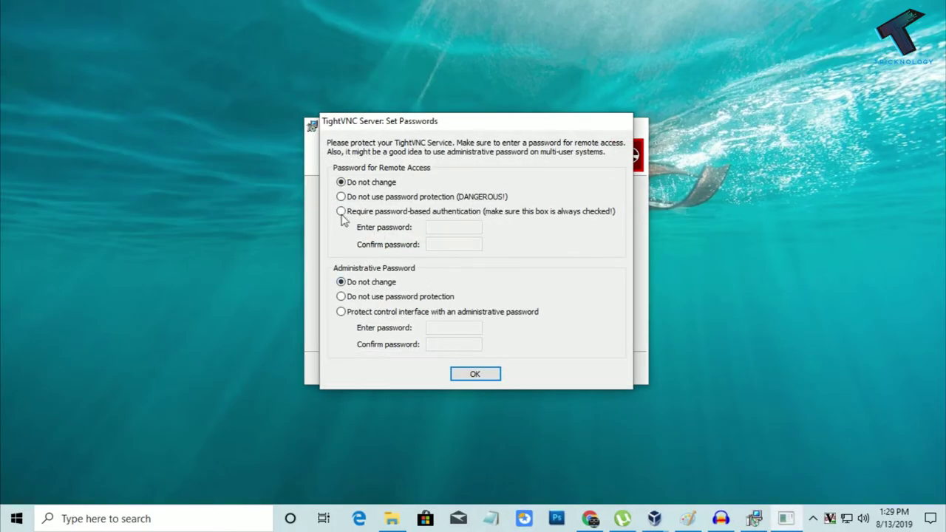
- Require password-based authentication and enter and confirm the remote-access password
left_click(340, 211)
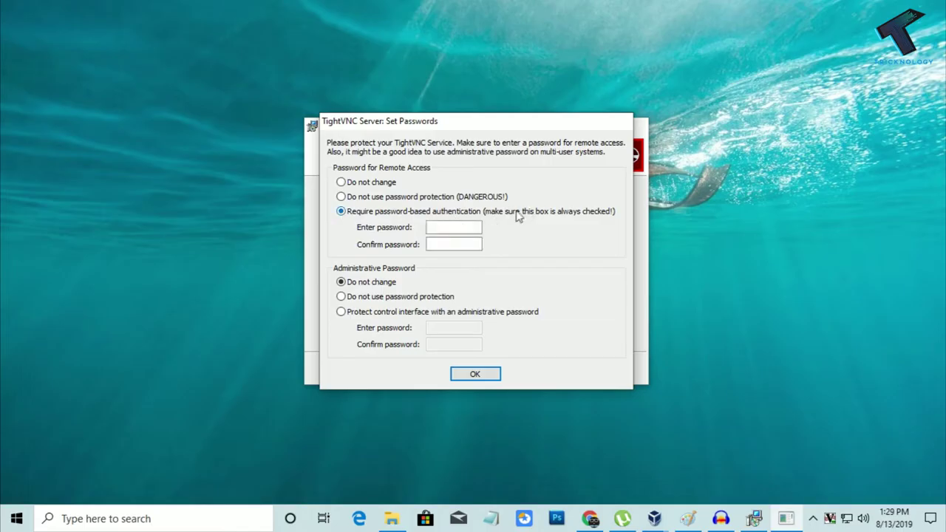
left_click(474, 227)
left_click(474, 246)
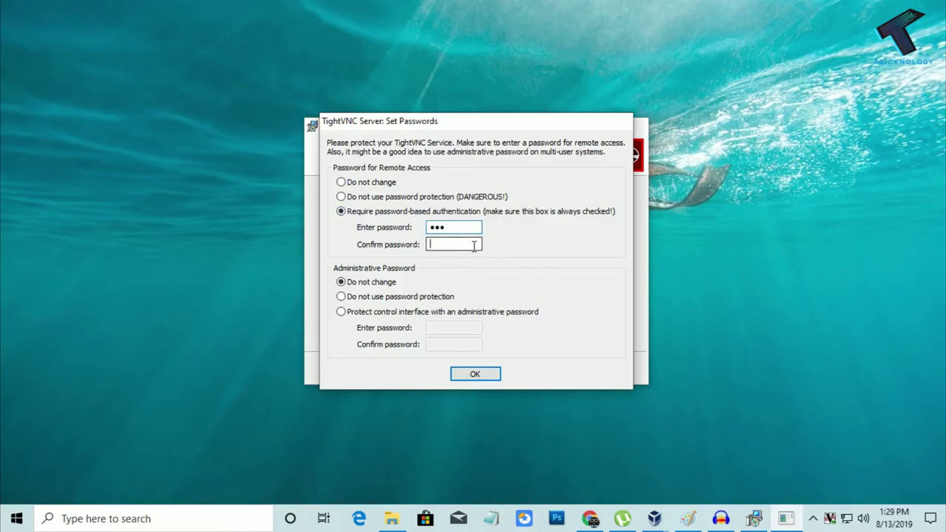
double_click(463, 240)
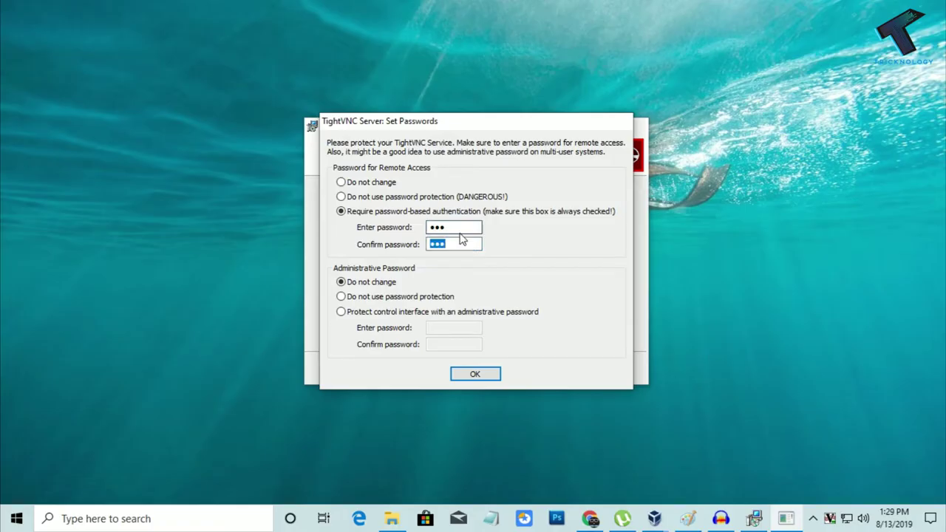
key("shift+Tab")
key("Tab")
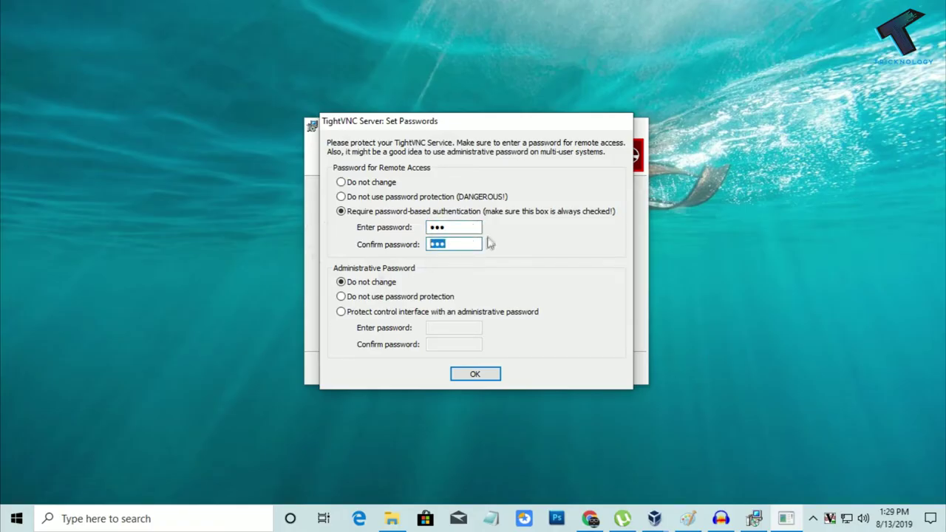
key("shift+Tab")
left_click(453, 247)
double_click(452, 246)
- Protect the control interface with a confirmed administrative password, accept, and finish setup
left_click(351, 316)
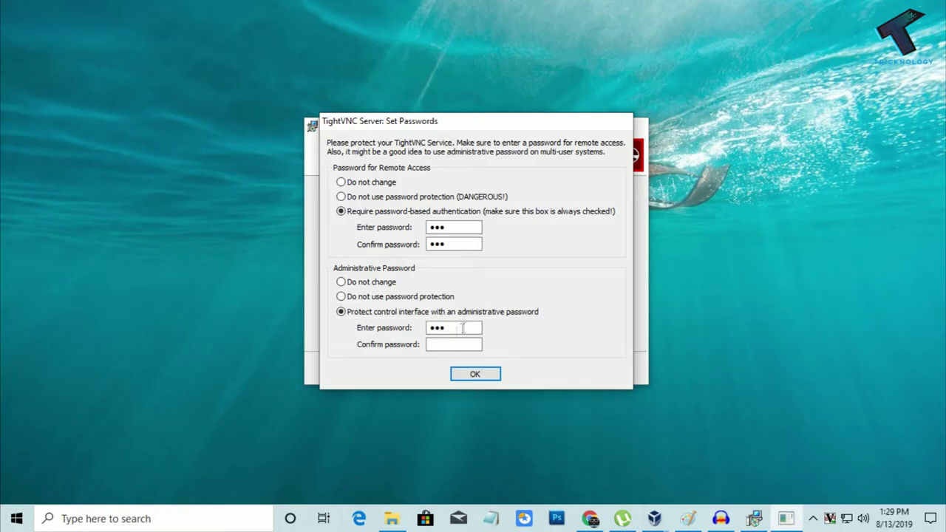
left_click(436, 346)
left_click(490, 374)
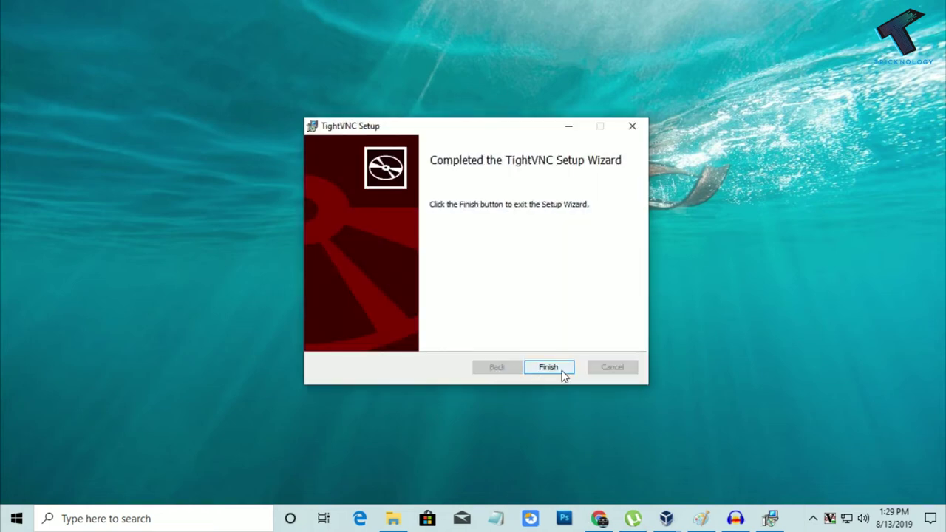
left_click(550, 368)
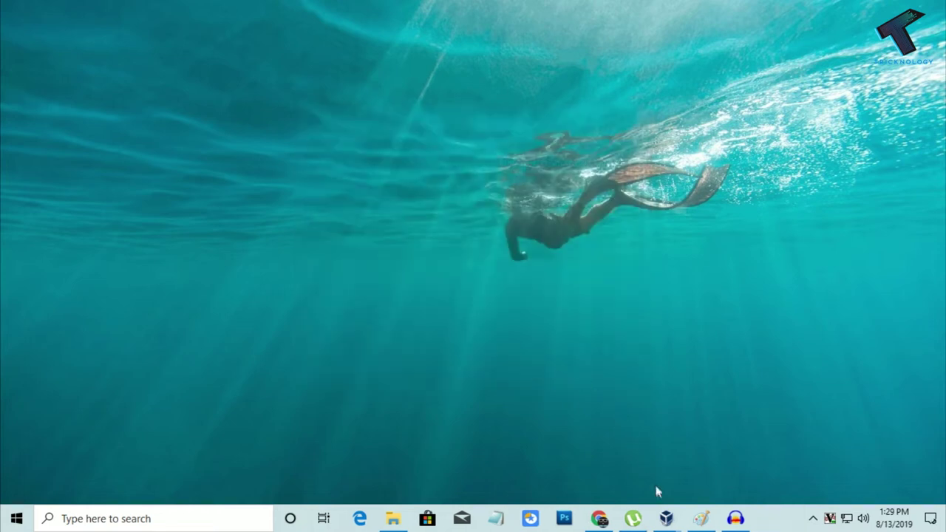
- Bring the Windows 10 Test VM forward and open Edge on the TightVNC download page
mouse_move(666, 518)
left_click(740, 457)
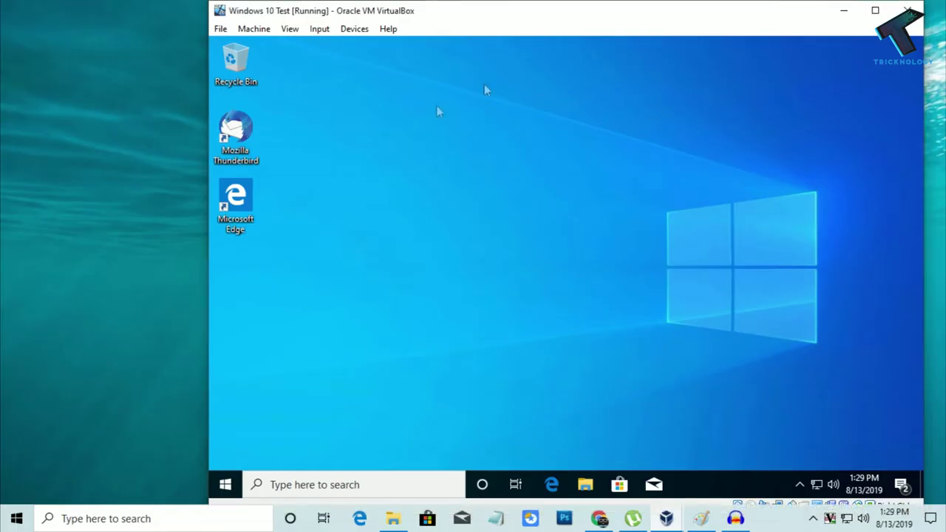
left_click_drag(373, 13, 407, 20)
left_click(258, 491)
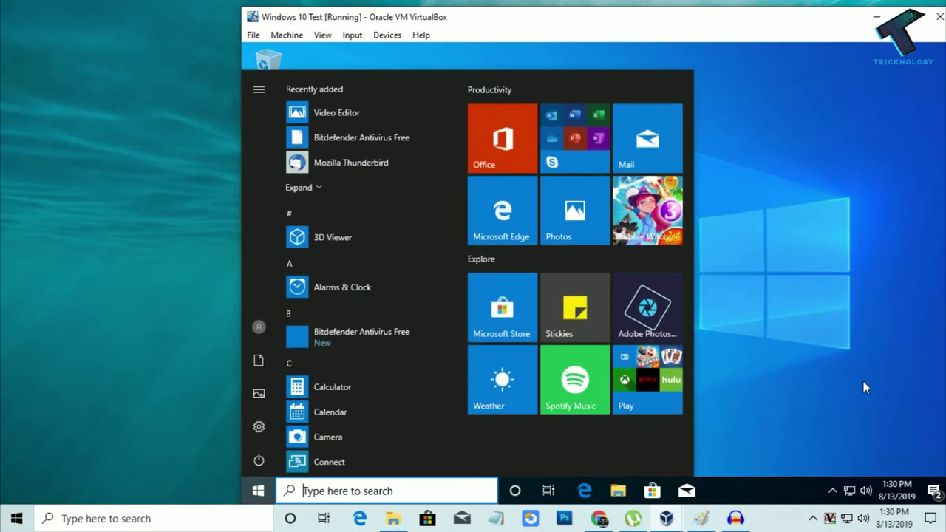
left_click(865, 387)
left_click(590, 494)
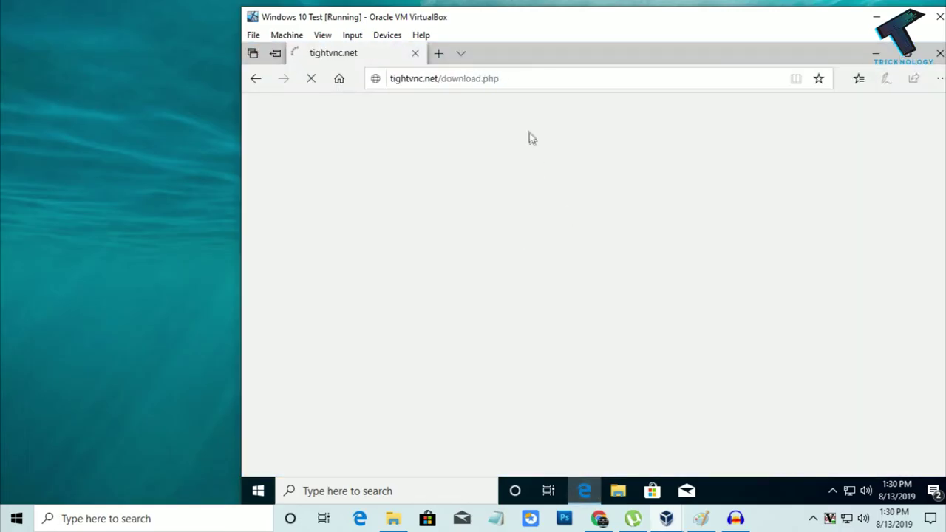
- Run tightvnc-2.8.11-gpl-setup-64bit.msi from Edge's Downloads list
scroll(550, 338, "down", 3)
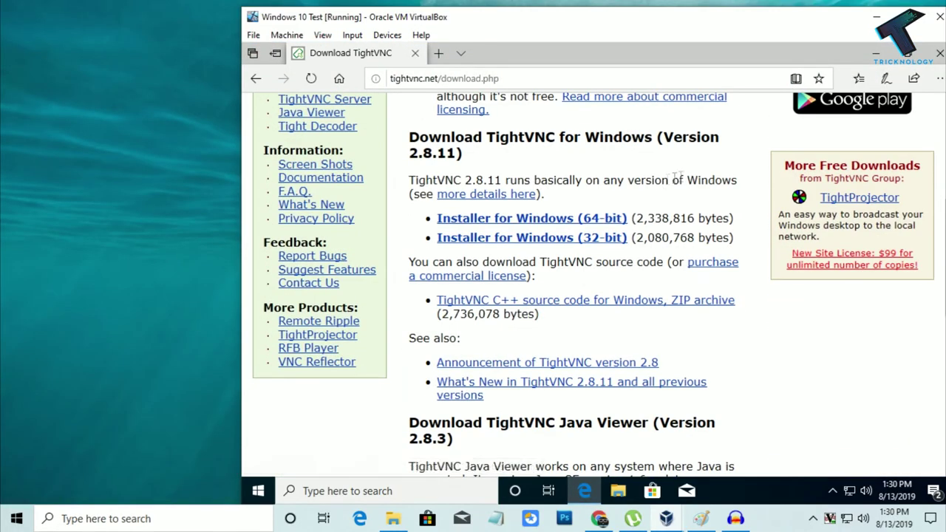
left_click_drag(689, 21, 532, 30)
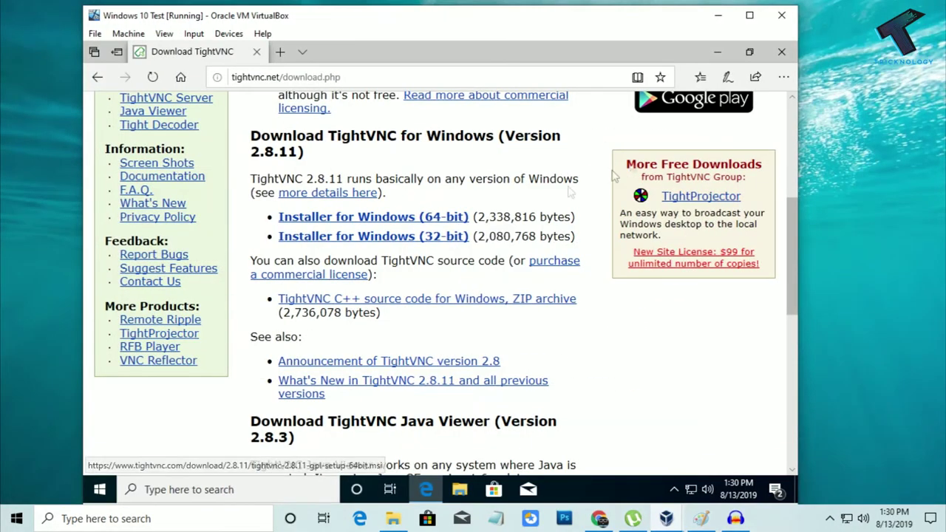
left_click(789, 83)
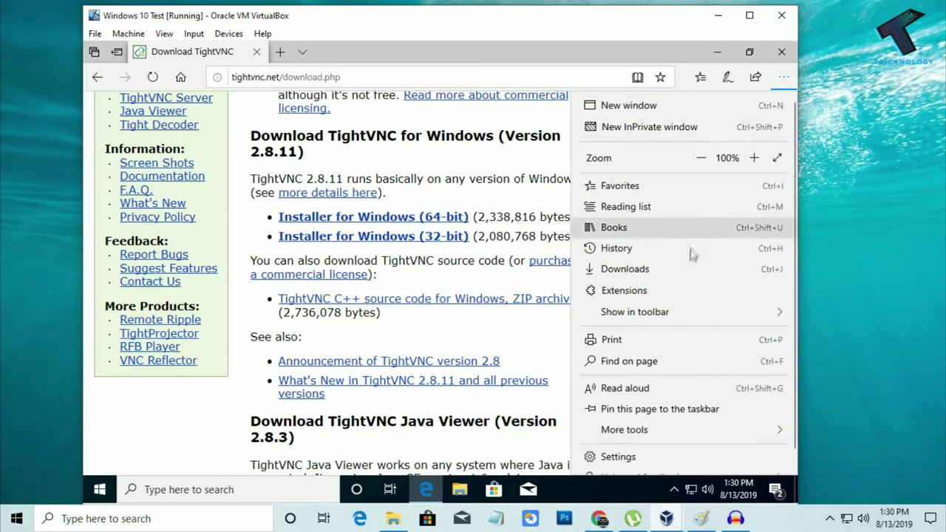
left_click(683, 278)
left_click(610, 180)
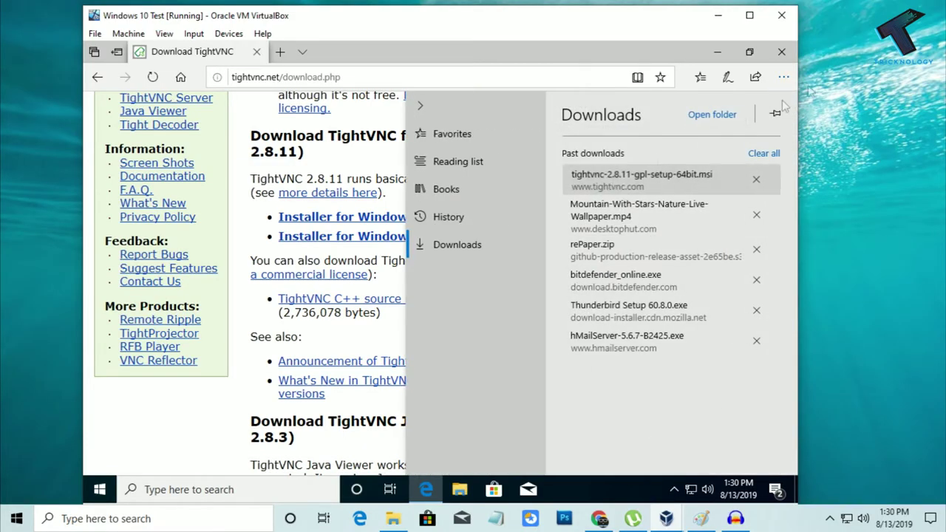
left_click(717, 52)
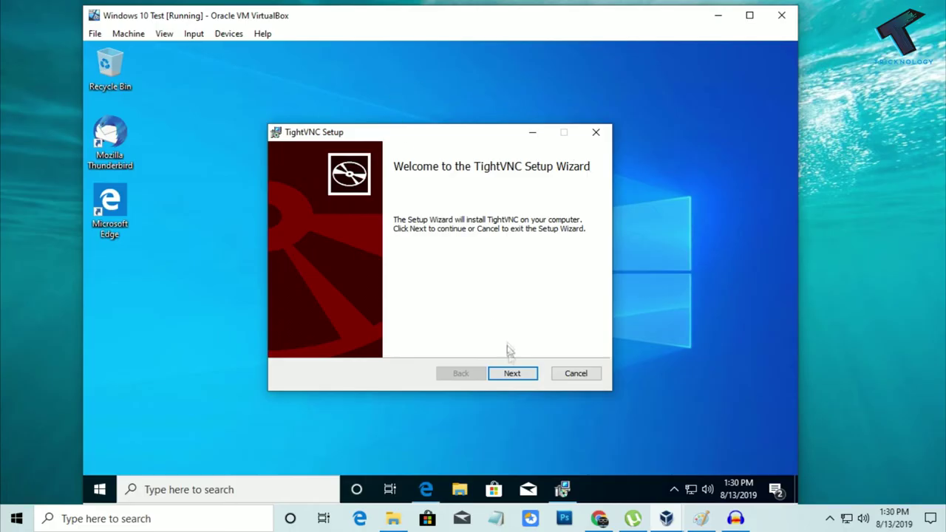
- Install TightVNC in the VM with the license accepted and Typical setup, approving UAC
left_click(516, 374)
left_click(361, 341)
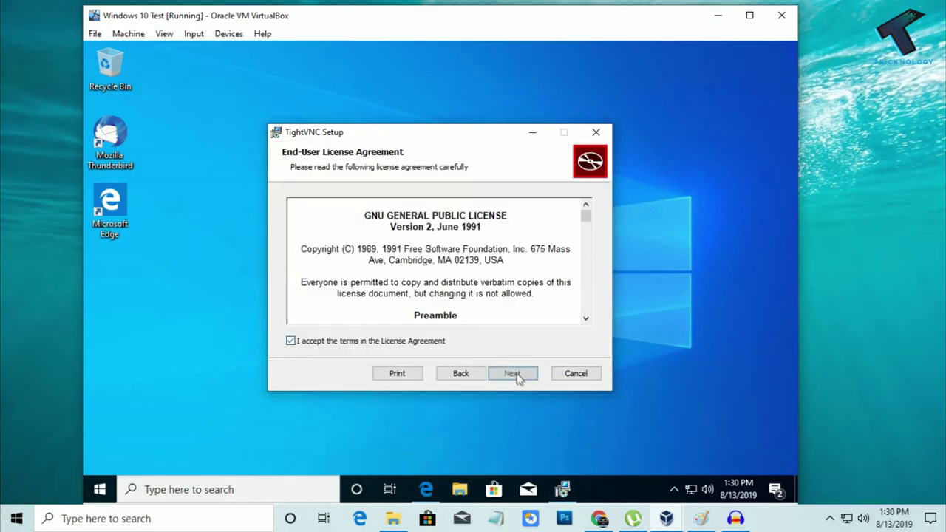
left_click(515, 374)
left_click(340, 211)
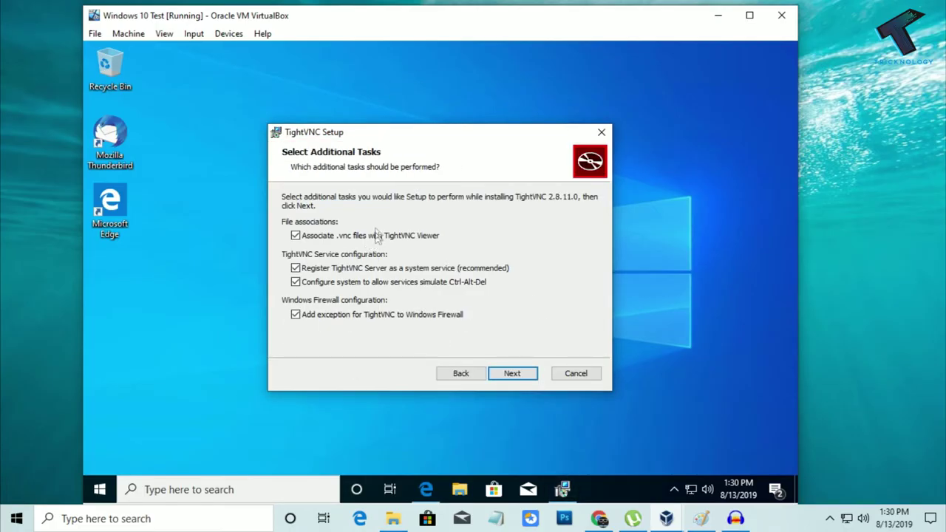
left_click(513, 373)
left_click(514, 374)
left_click(357, 359)
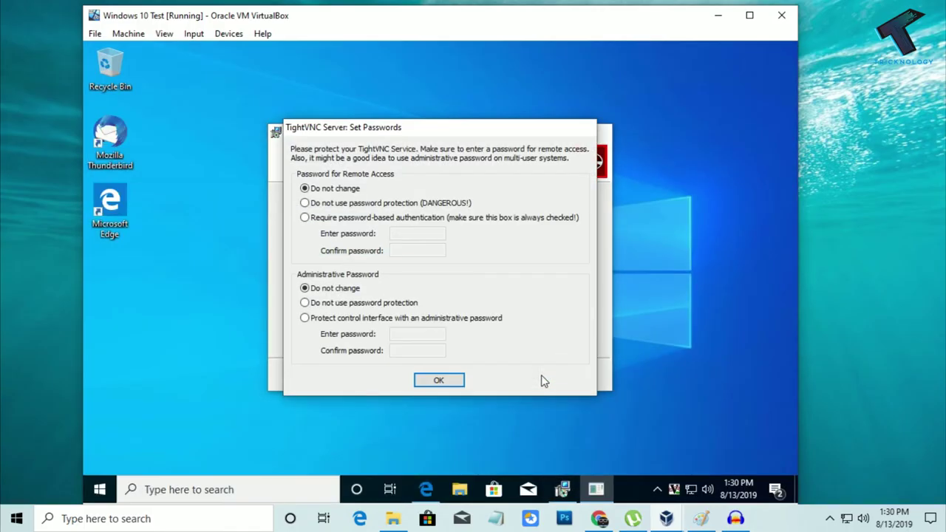
- Set the remote-access and administrative passwords, accept them, and finish the wizard
left_click(328, 219)
left_click(400, 233)
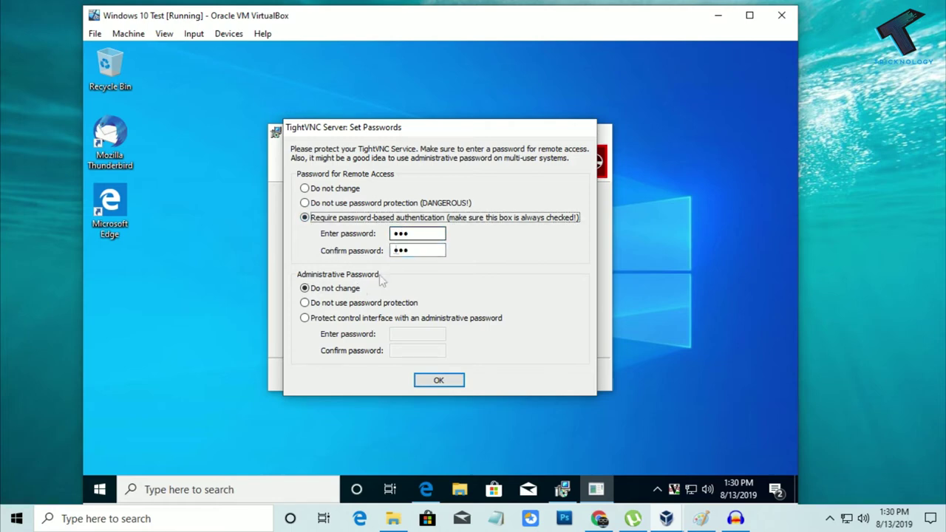
left_click(347, 318)
left_click(425, 333)
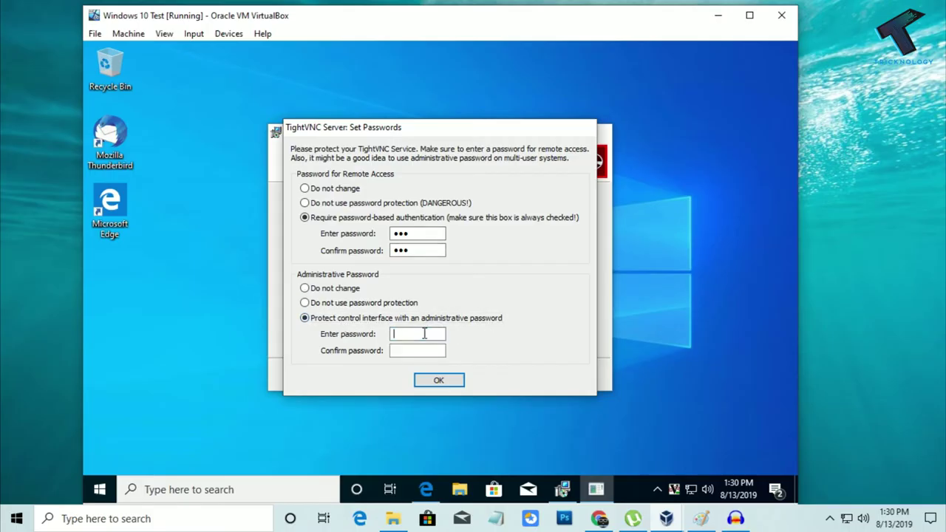
type("12")
left_click(433, 378)
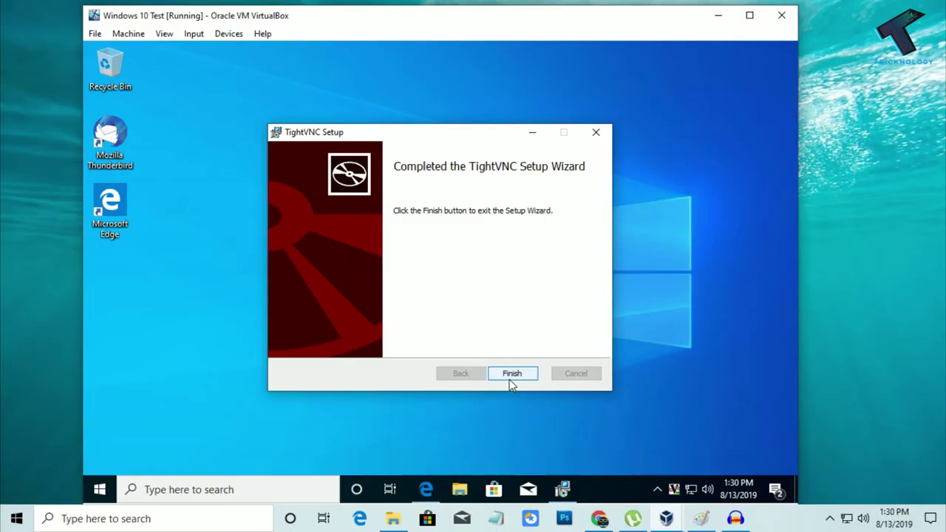
left_click(509, 381)
- Run ipconfig in the VM's Command Prompt and select the IPv4 address 192.168.0.108
left_click_drag(417, 21, 538, 16)
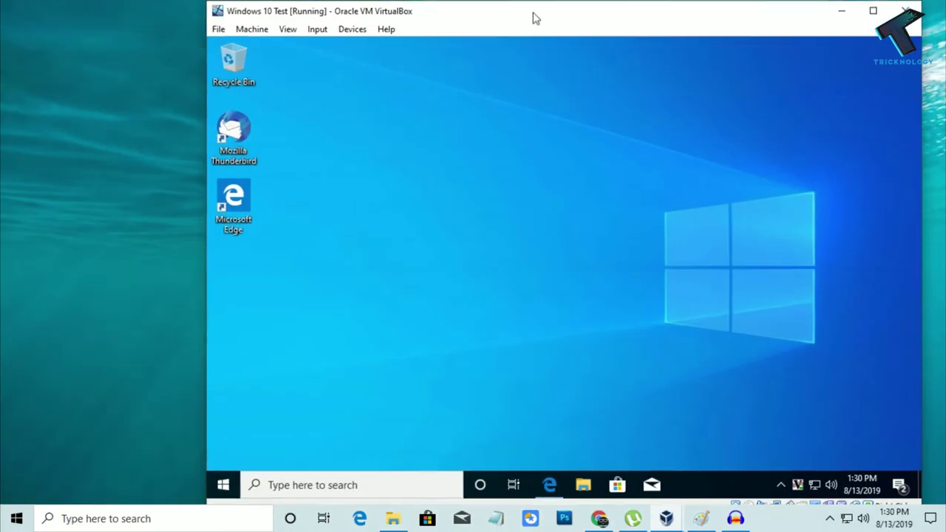
left_click(221, 485)
type("cmd")
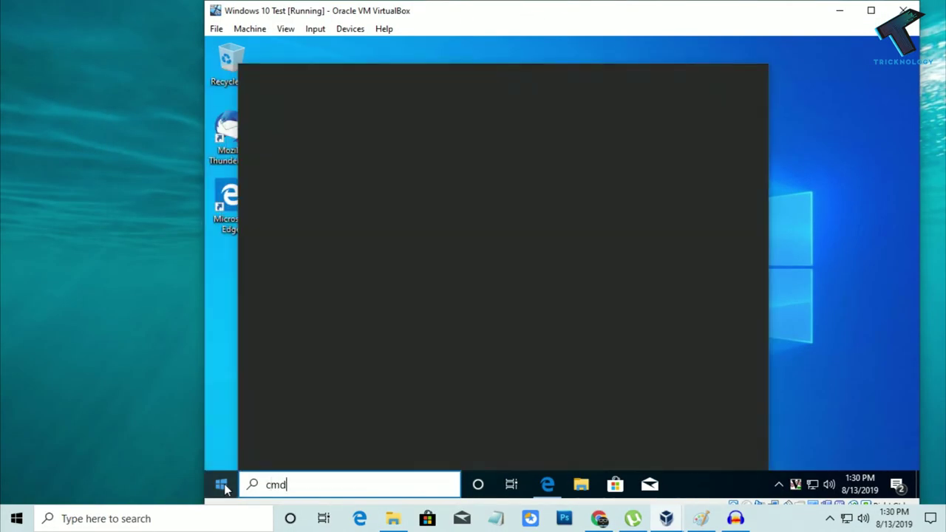
key("Return")
type("ipconfig")
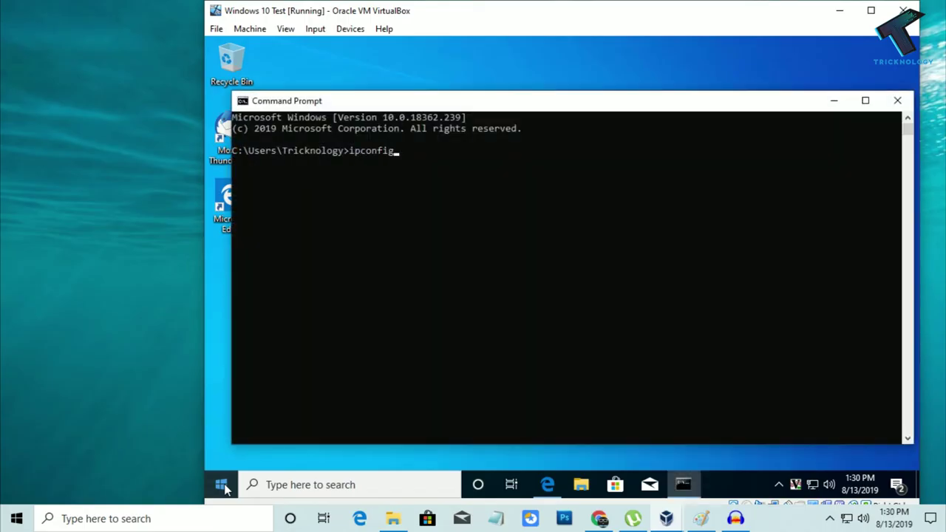
key("Return")
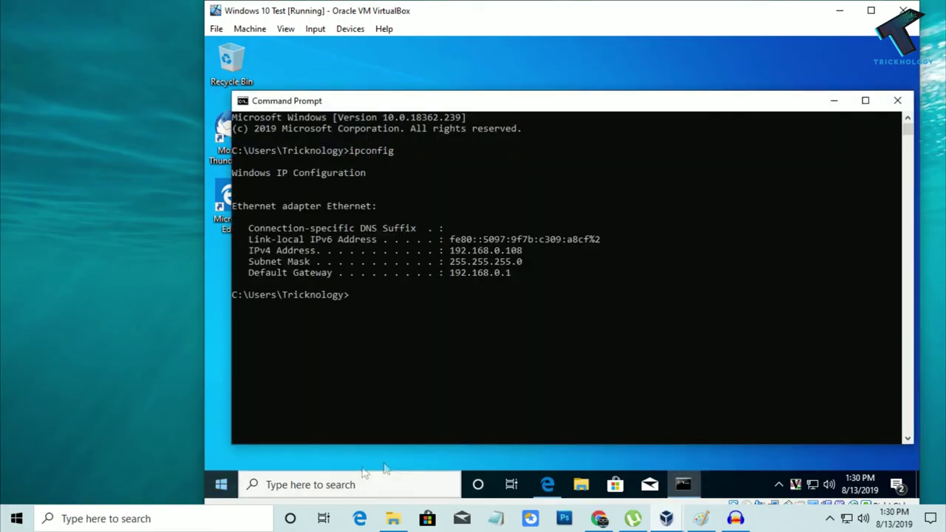
left_click_drag(526, 250, 451, 257)
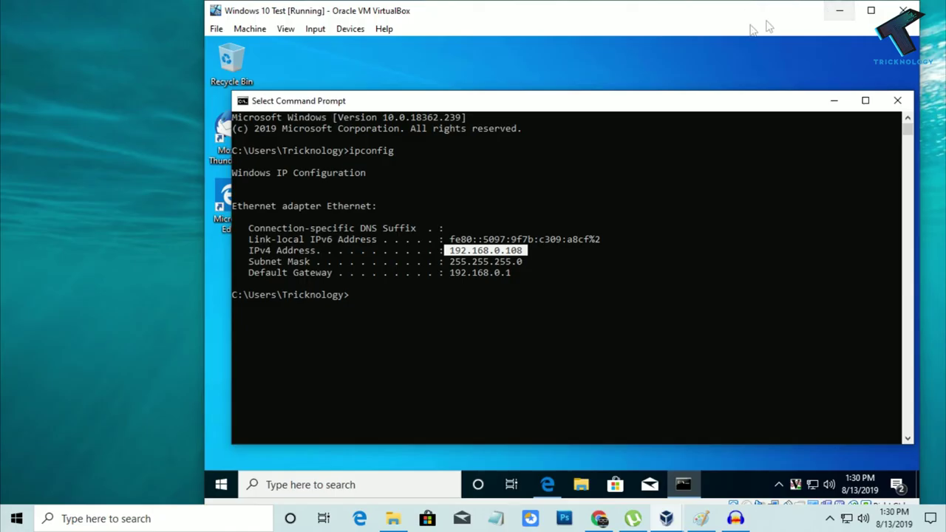
left_click(840, 10)
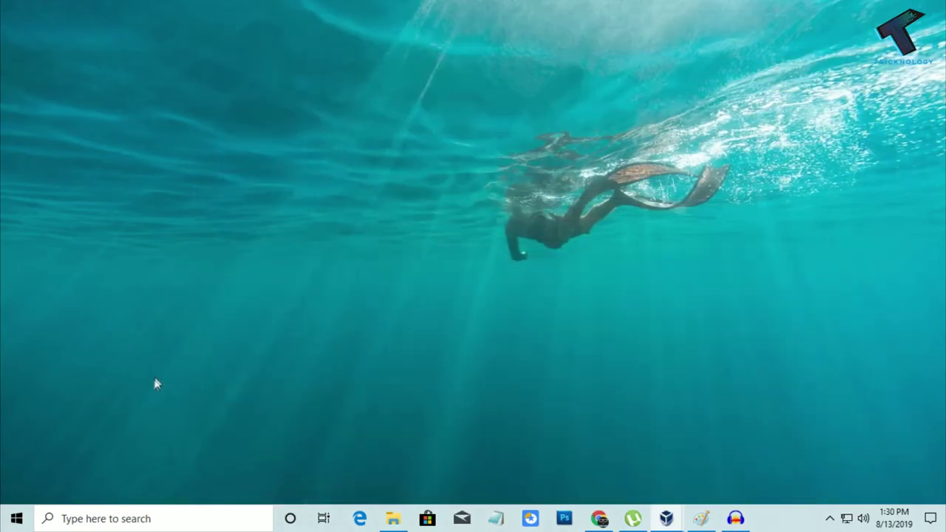
- Launch TightVNC Viewer and enter 192.168.0.108 as the remote host
left_click(16, 518)
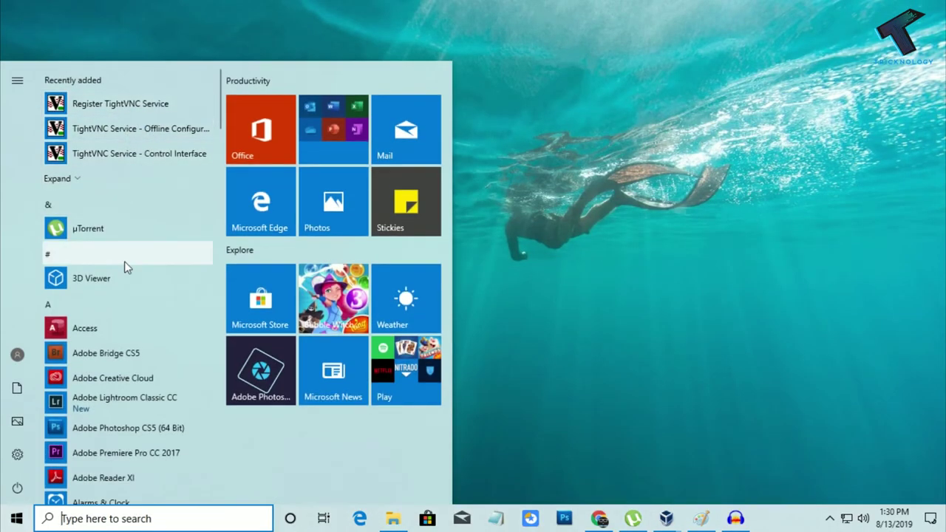
type("tight")
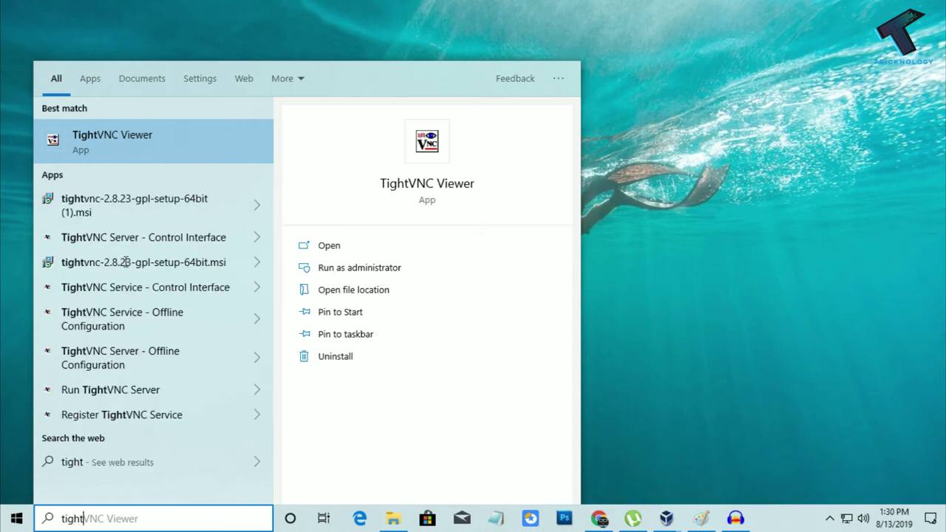
left_click(152, 140)
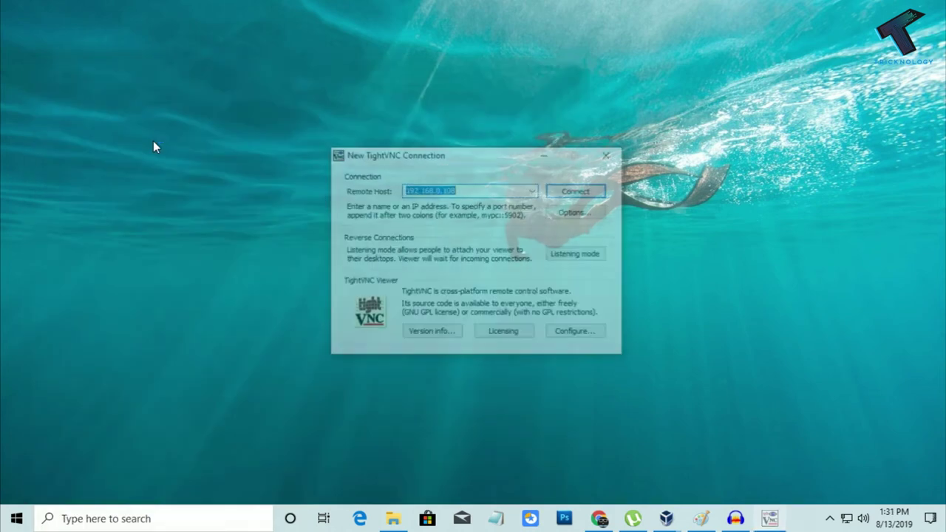
left_click(465, 187)
left_click_drag(477, 193, 256, 193)
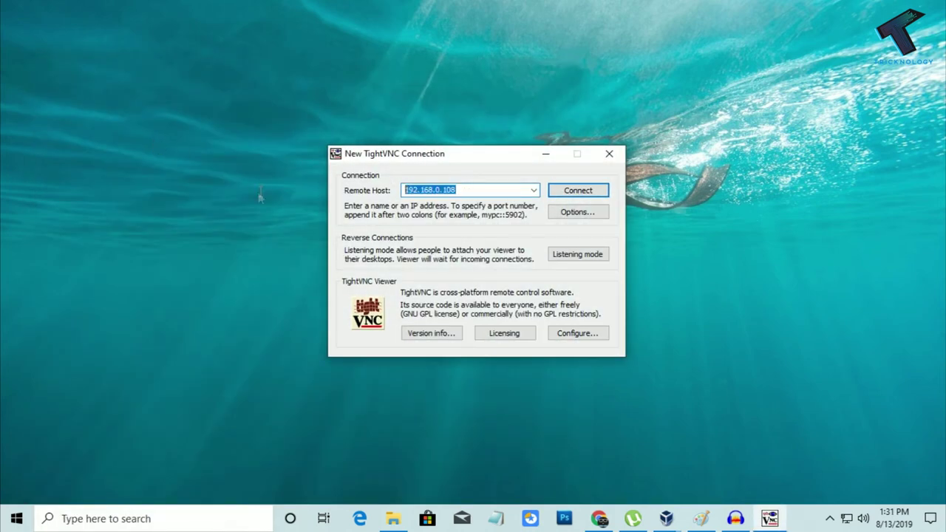
type("19")
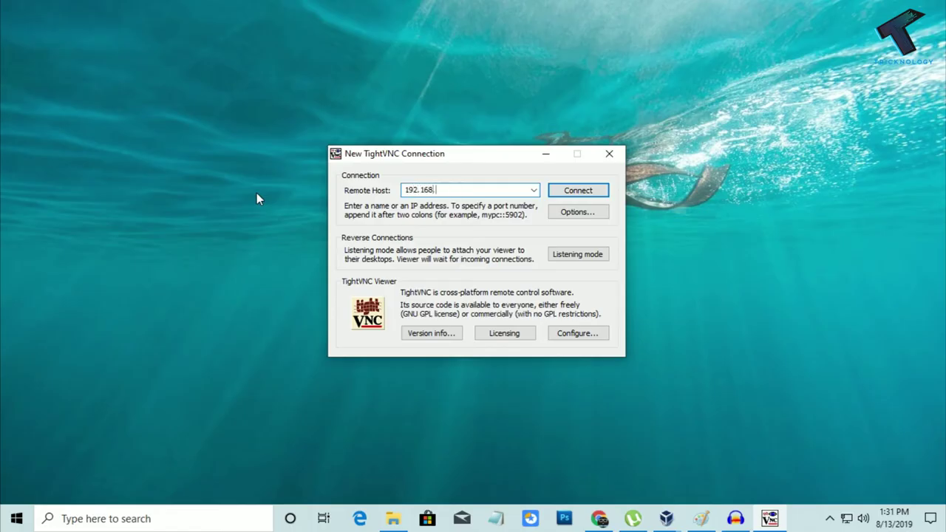
type("8")
- Recheck the VM's ipconfig output, then connect to 192.168.0.108
left_click_drag(380, 159, 82, 168)
mouse_move(667, 517)
left_click(709, 465)
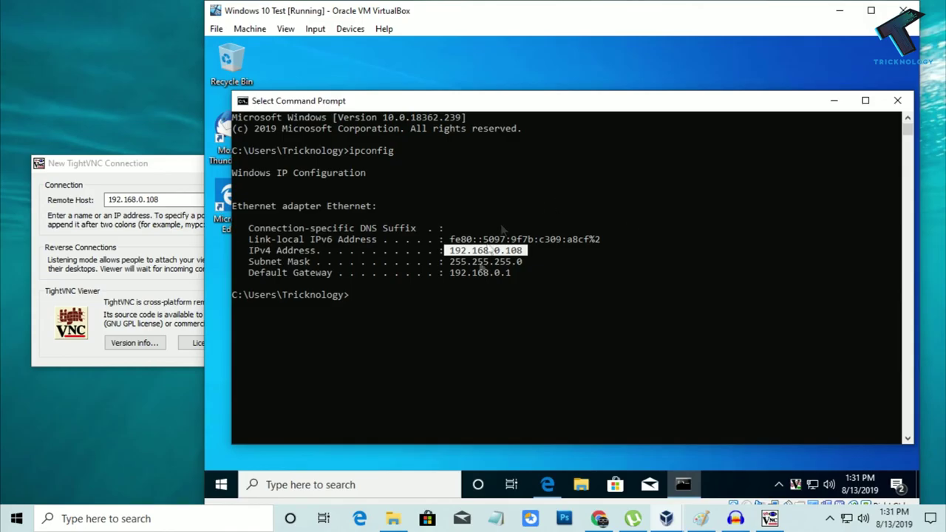
left_click(839, 10)
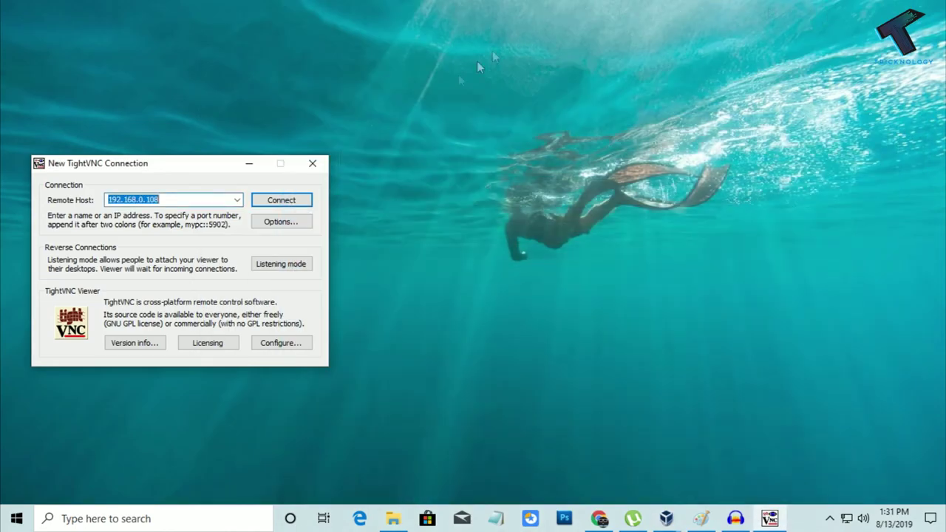
left_click(286, 203)
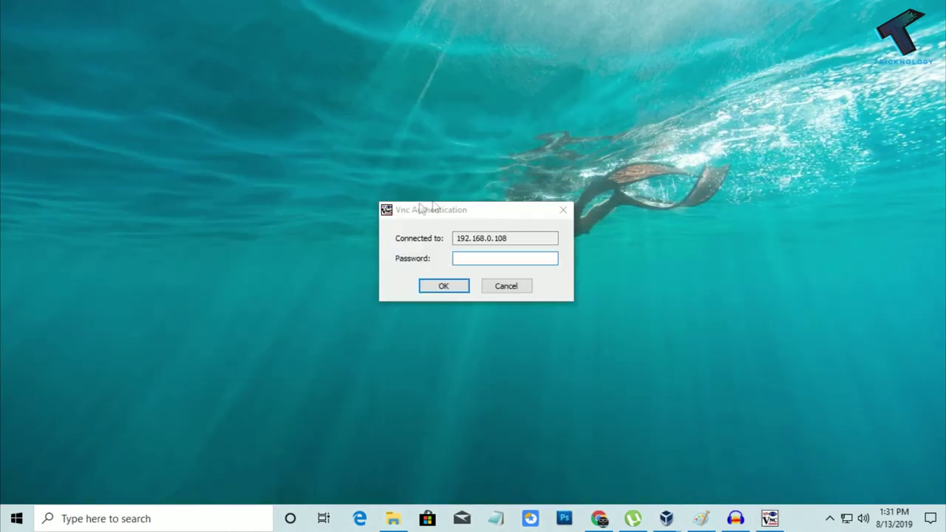
left_click_drag(464, 212, 380, 214)
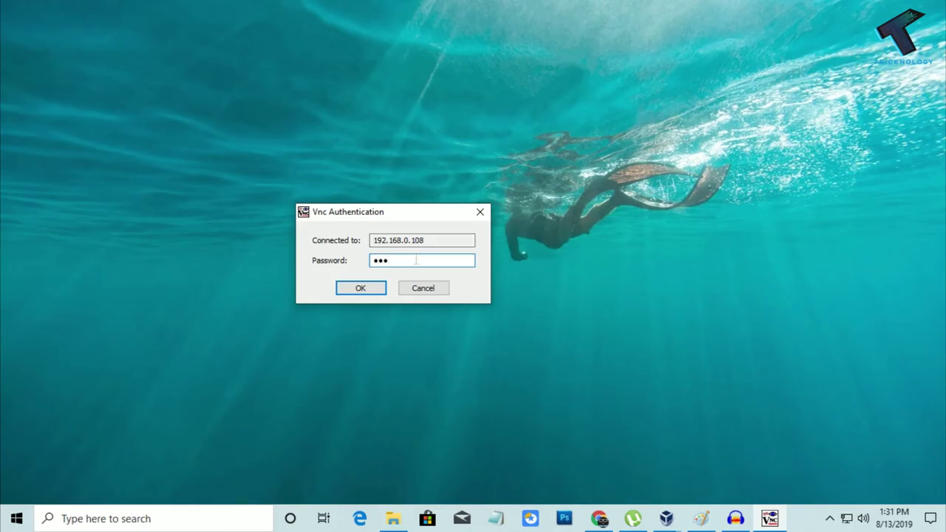
- Confirm the VNC password to open the remote session and close the remote Command Prompt
left_click(367, 286)
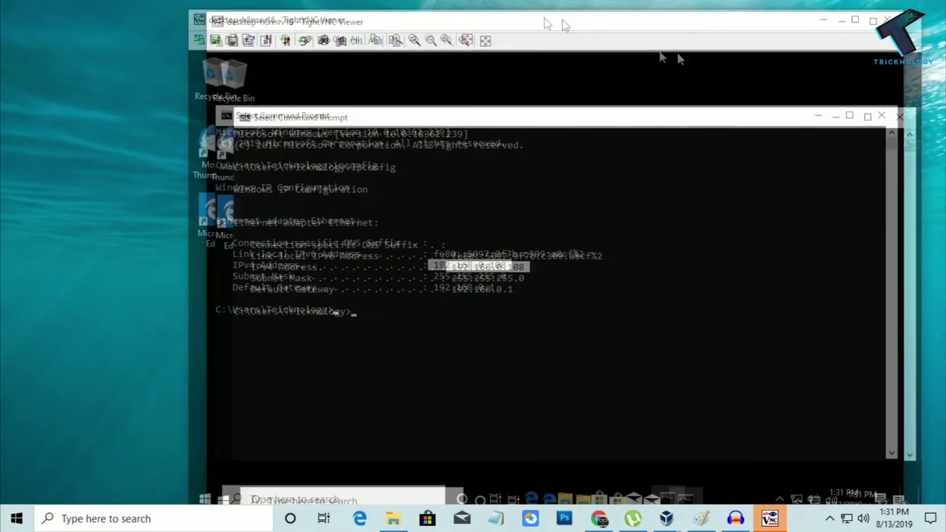
left_click_drag(477, 10, 444, 20)
left_click_drag(665, 110, 598, 122)
key("alt+F4")
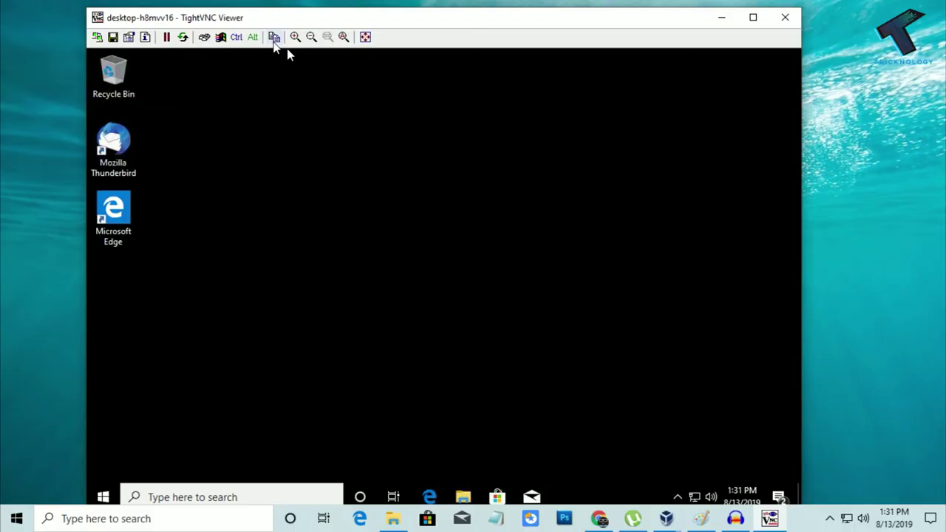
- Open File Transfer and browse the host's J: drive and the VM's C: drive
left_click(274, 37)
left_click_drag(362, 79, 303, 80)
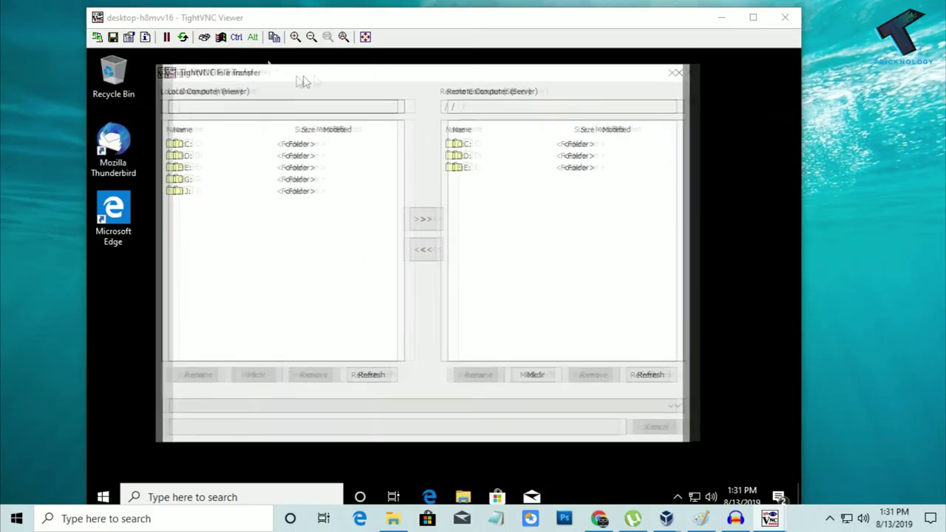
left_click(669, 72)
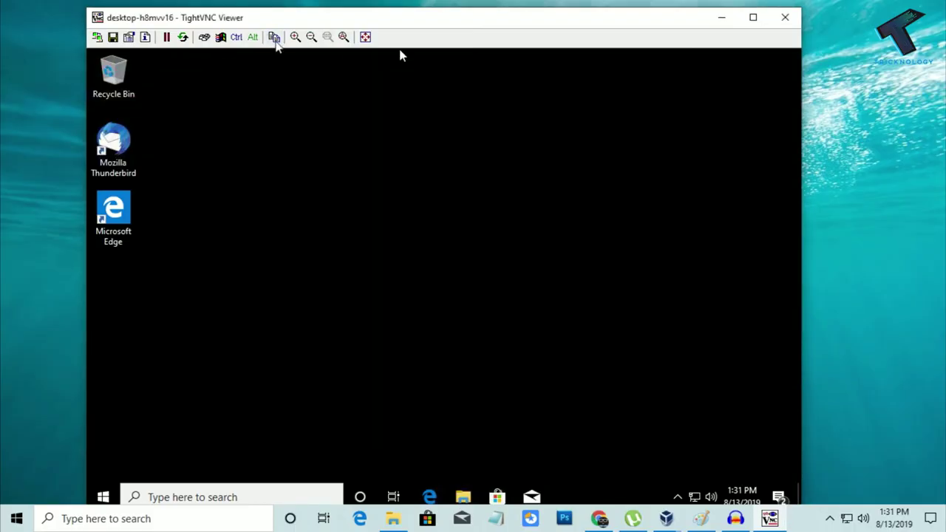
left_click(274, 37)
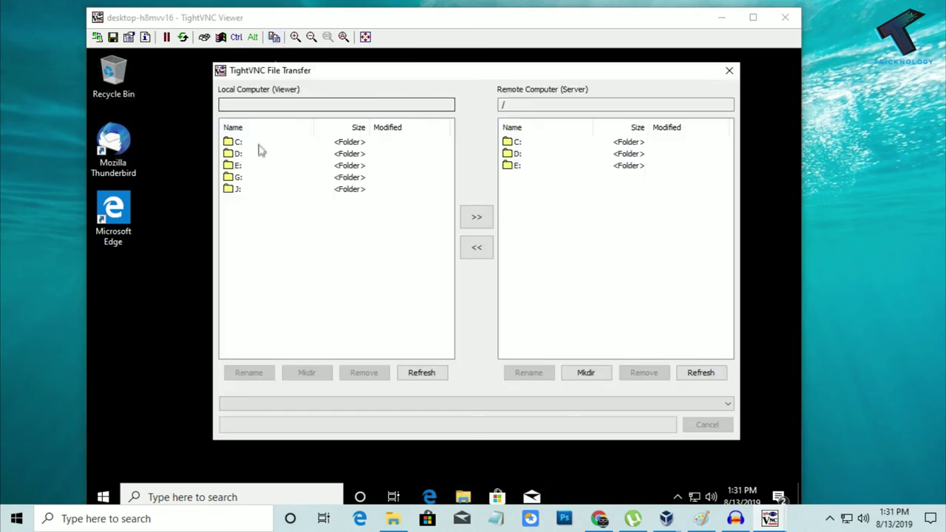
double_click(254, 189)
left_click(307, 166)
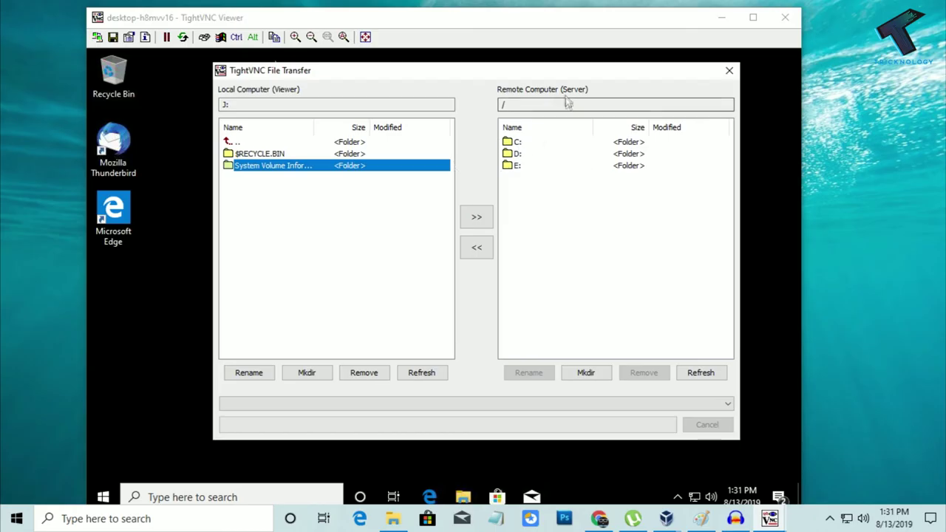
double_click(527, 142)
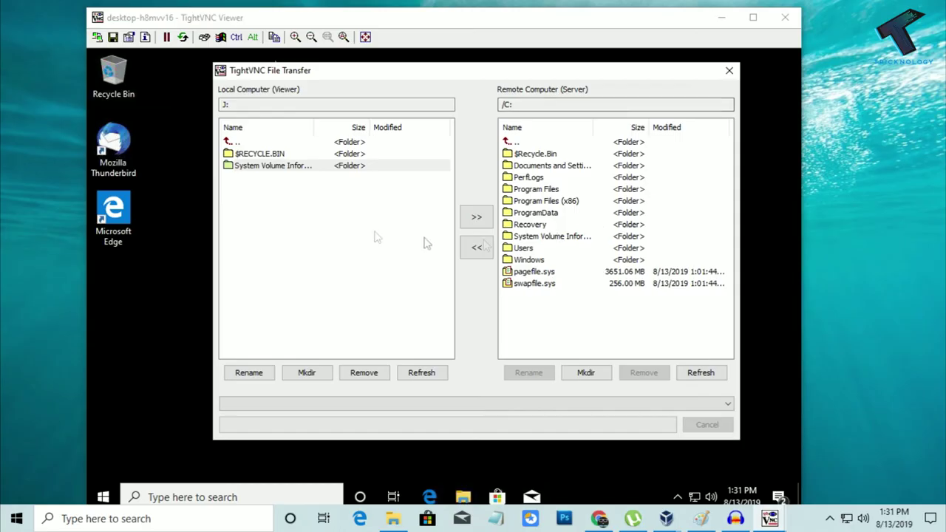
- Upload the local System Volume Information folder to the remote C: drive
left_click(277, 166)
left_click(296, 154)
left_click(288, 166)
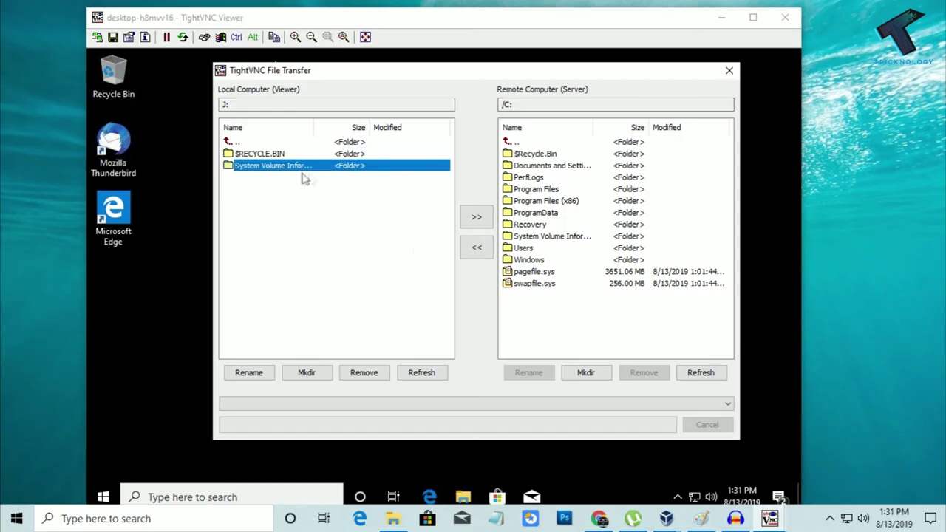
left_click(479, 217)
left_click(506, 303)
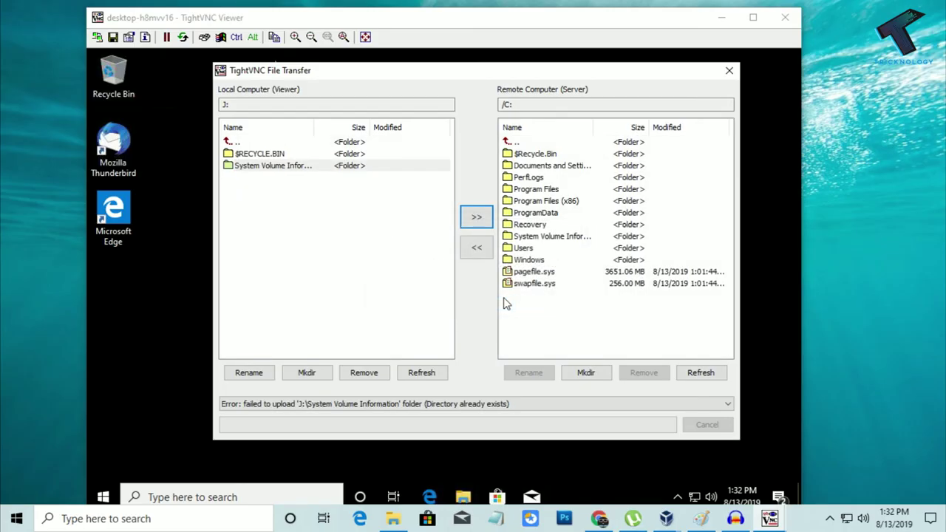
- Download pagefile.sys from the remote C: drive to the host
left_click(538, 285)
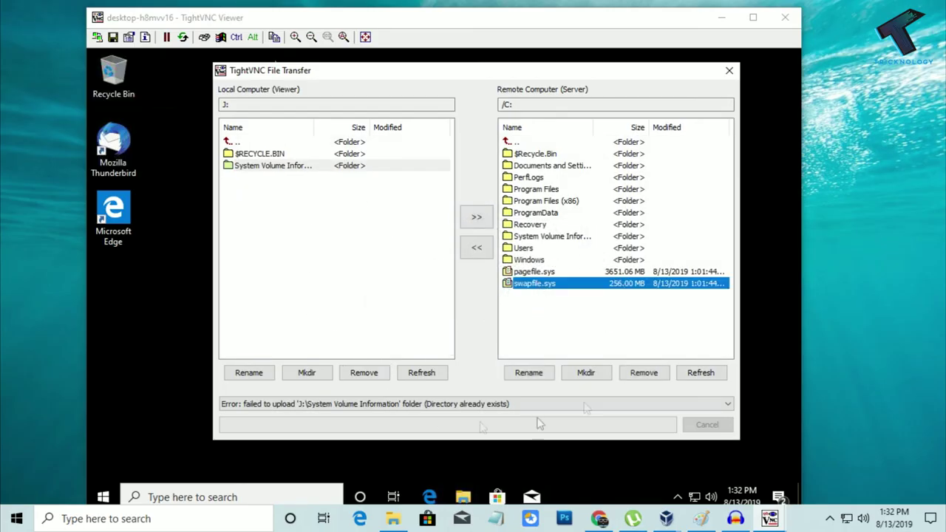
left_click(274, 220)
left_click(546, 287)
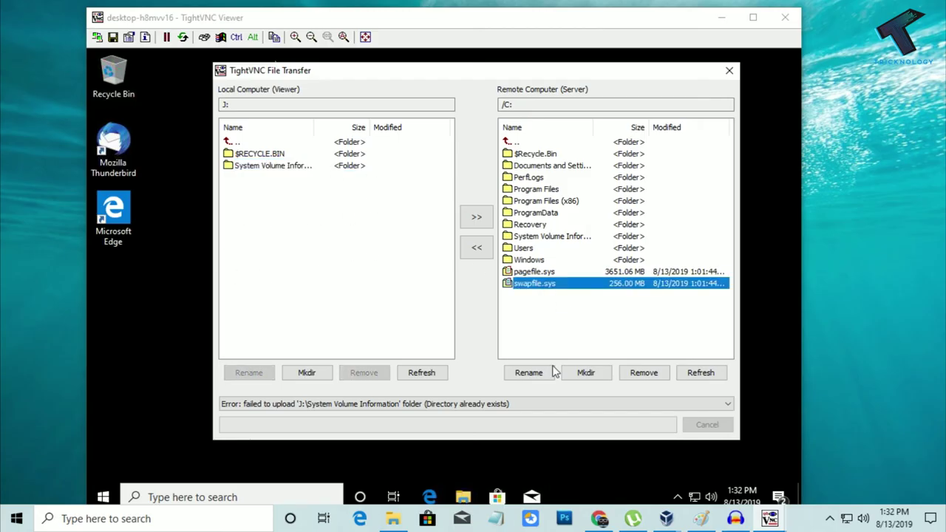
left_click(546, 273)
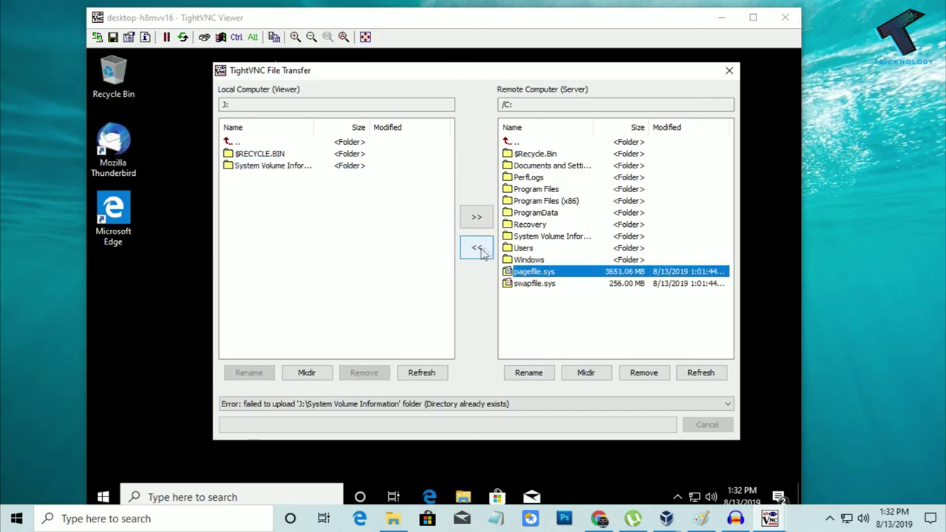
left_click(477, 249)
left_click(495, 304)
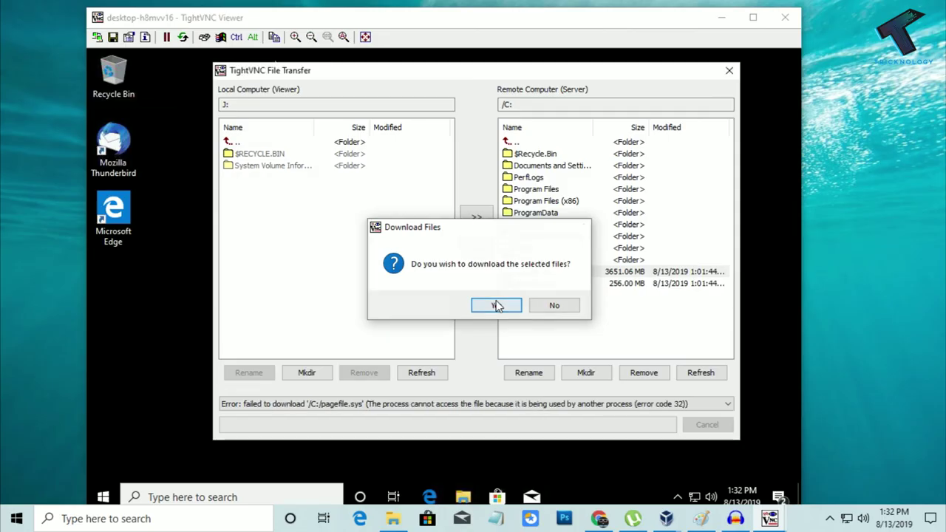
key("Escape")
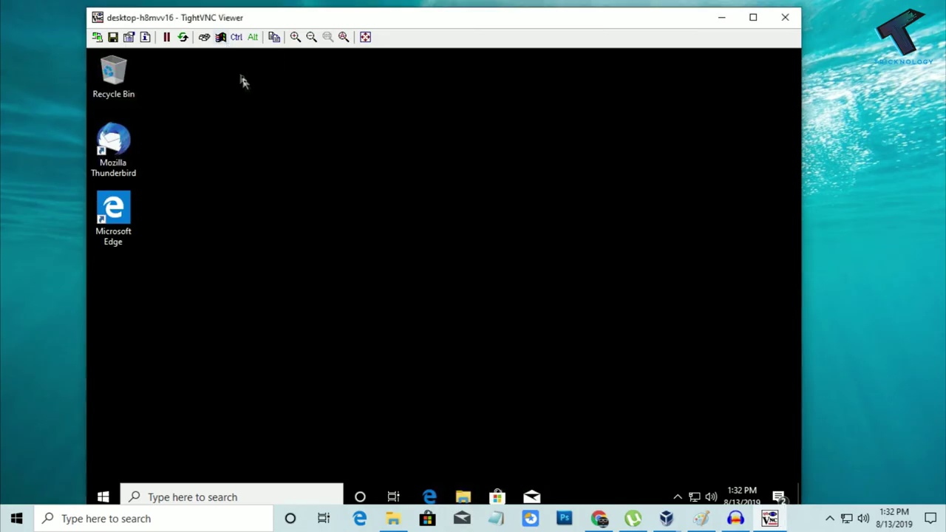
left_click(221, 40)
left_click(221, 40)
left_click(221, 40)
left_click(205, 38)
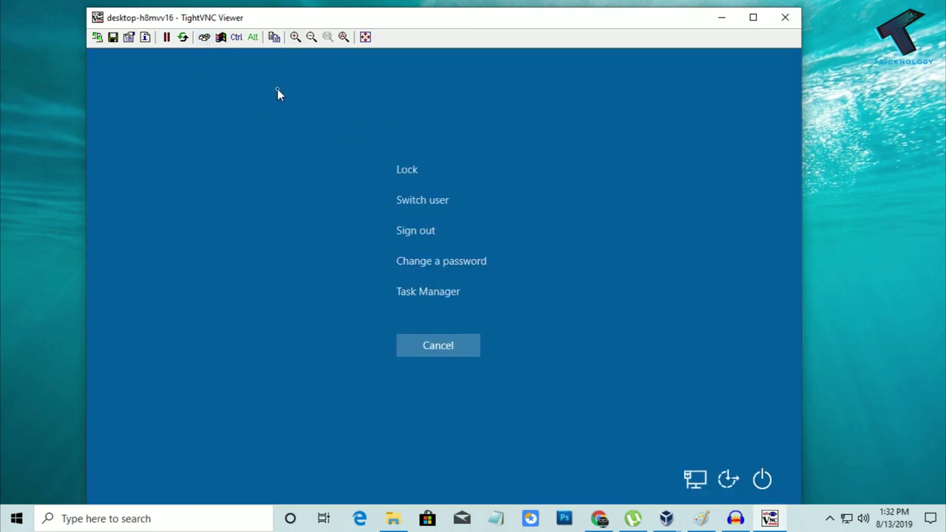
left_click(432, 353)
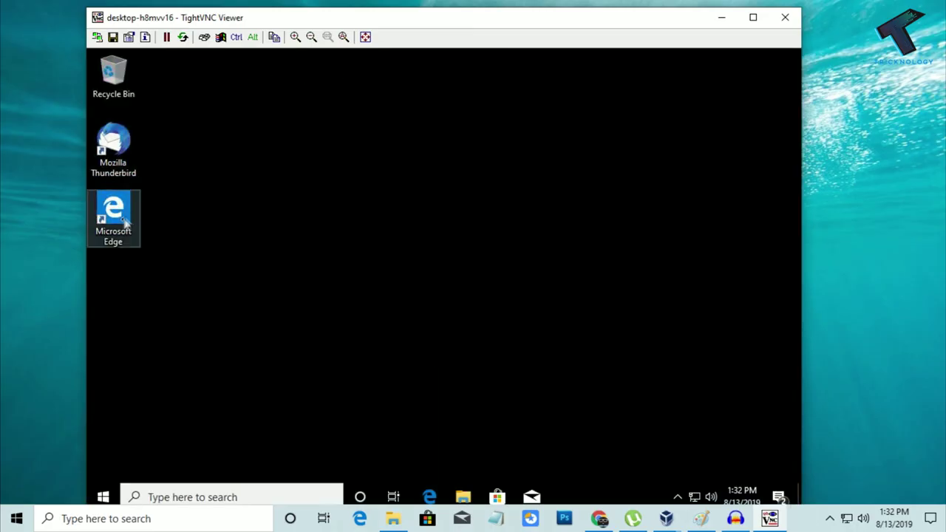
left_click(103, 496)
left_click(624, 243)
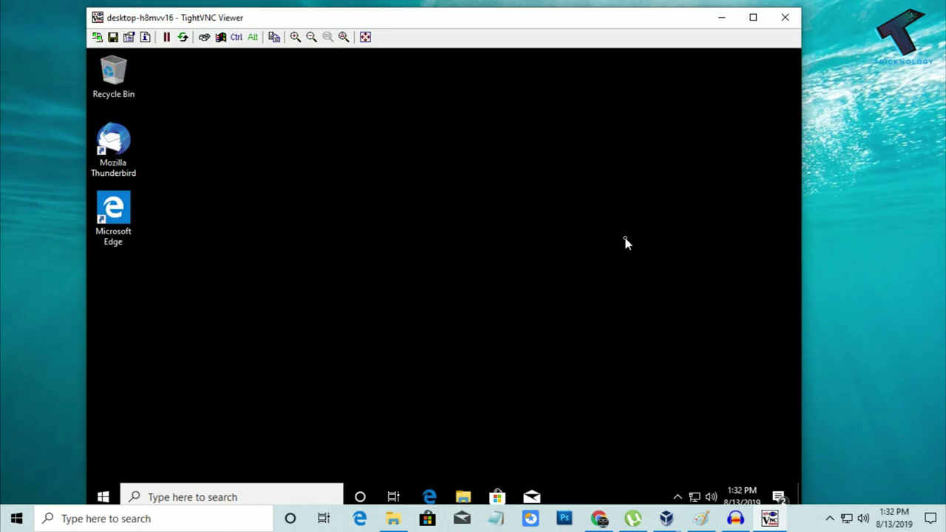